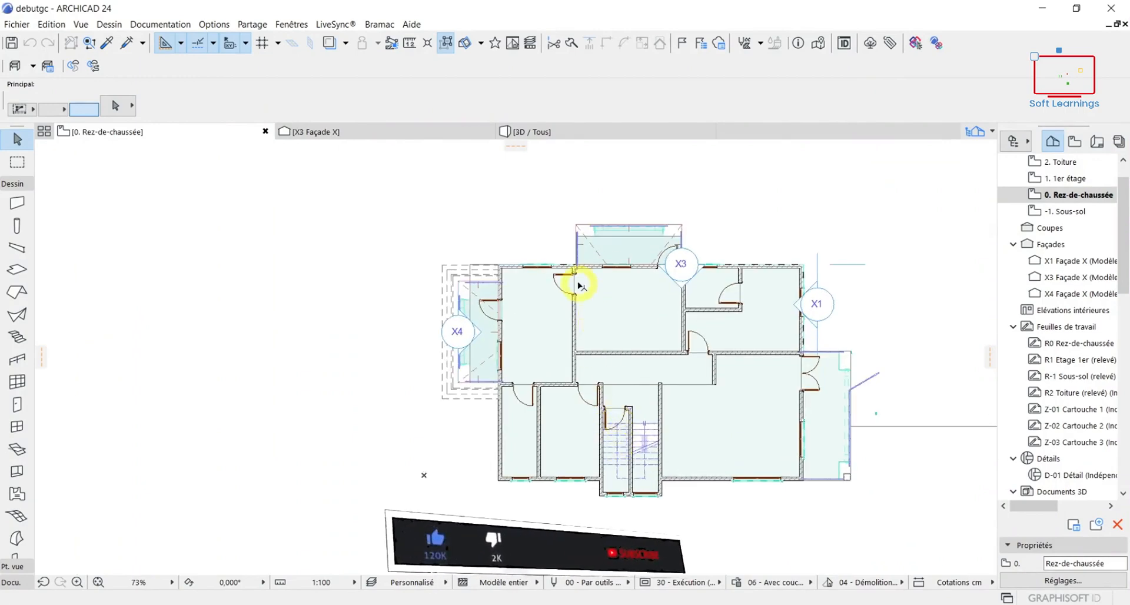
pyautogui.scroll(4, 577, 278)
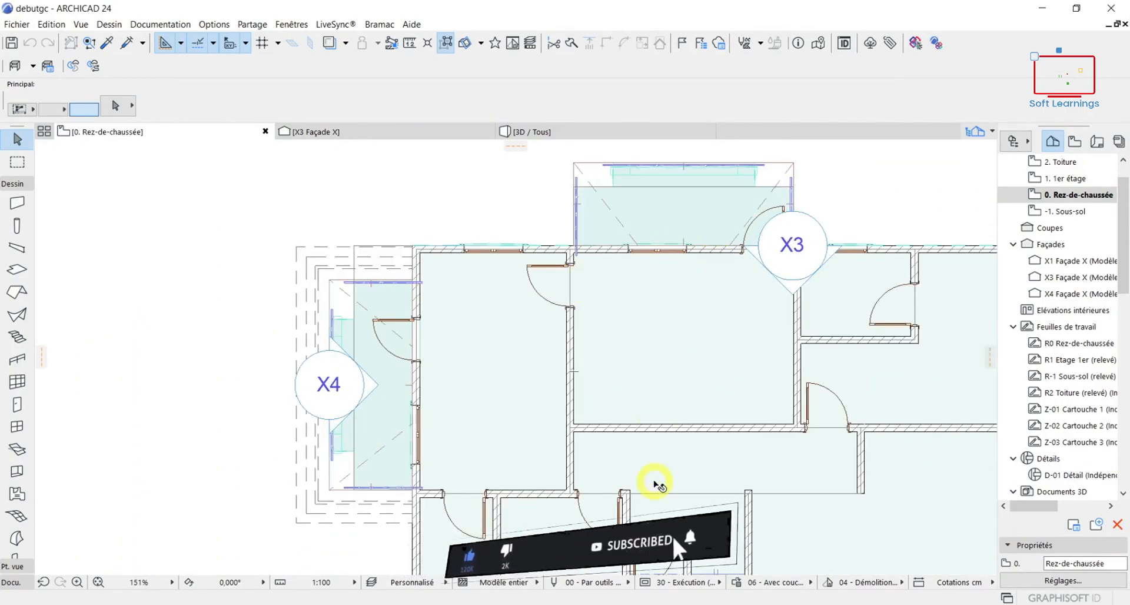
pyautogui.scroll(-3, 655, 489)
pyautogui.scroll(2, 673, 505)
pyautogui.scroll(1, 672, 505)
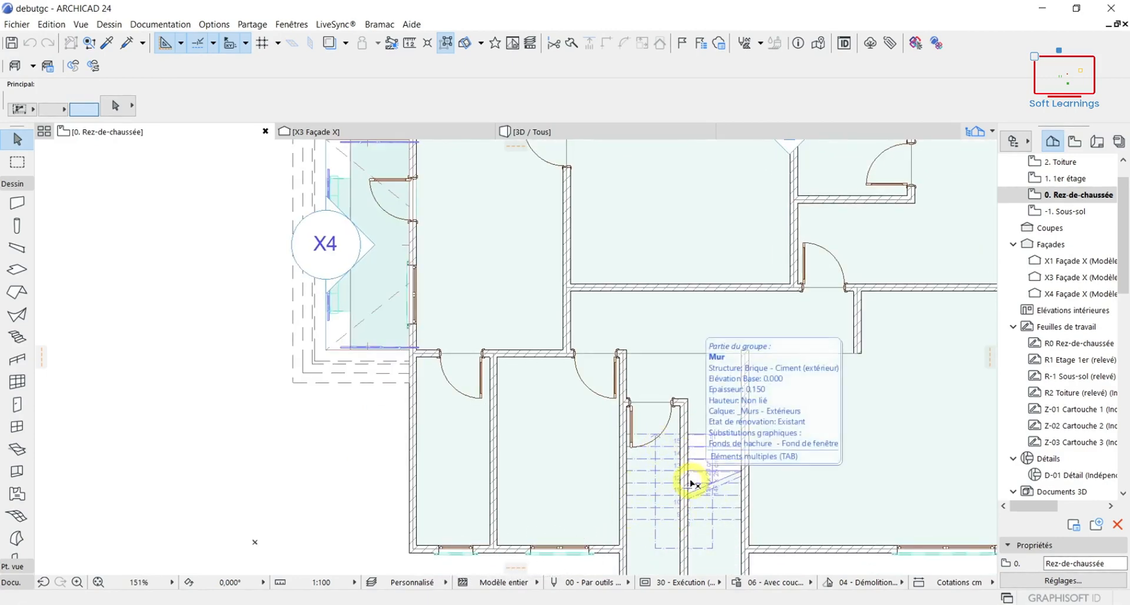
pyautogui.scroll(-3, 686, 482)
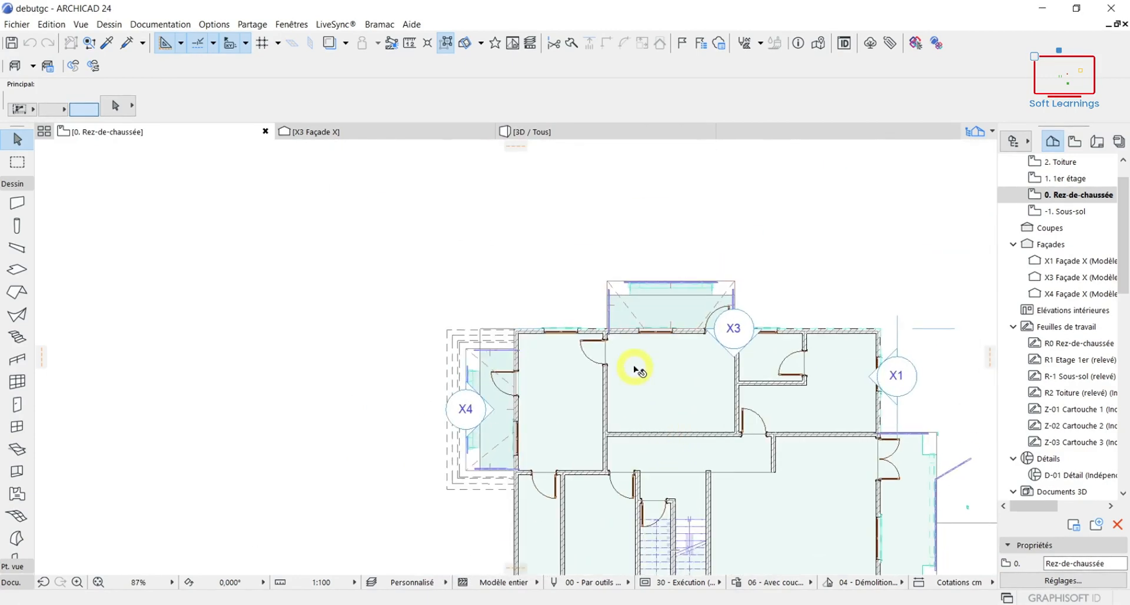
pyautogui.scroll(2, 636, 367)
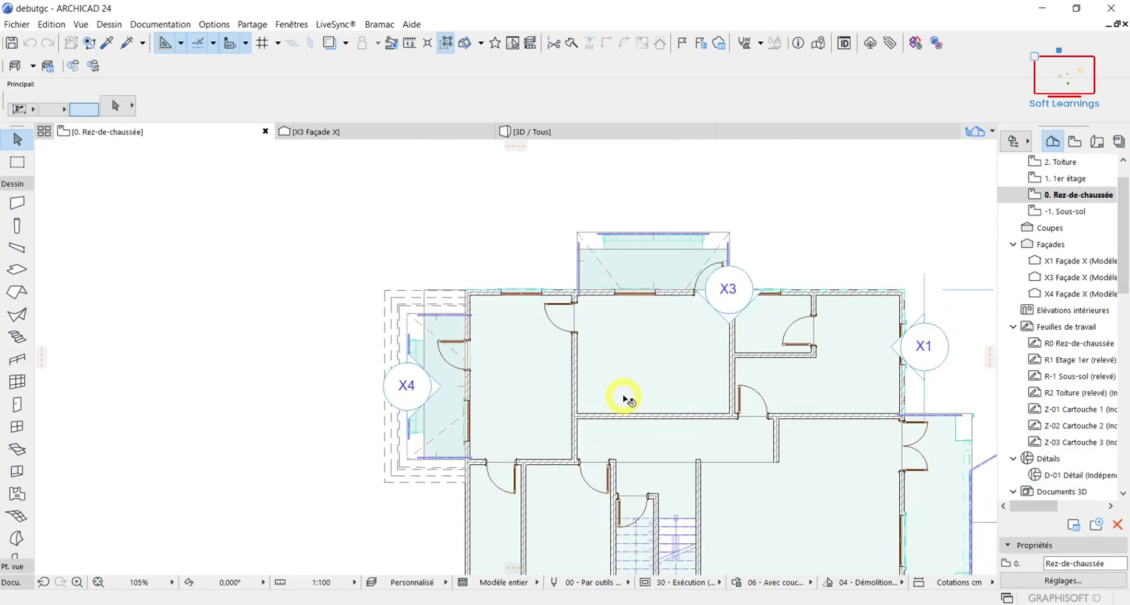
# Open the NE-09 Inventaires Portes element schedule
pyautogui.click(171, 26)
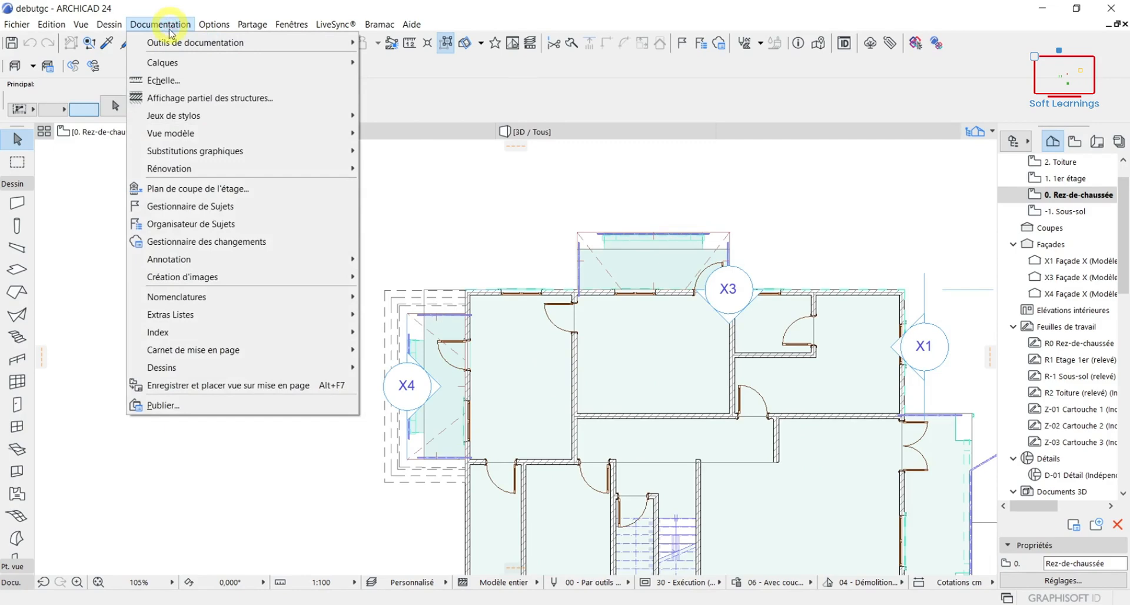
pyautogui.moveTo(230, 294)
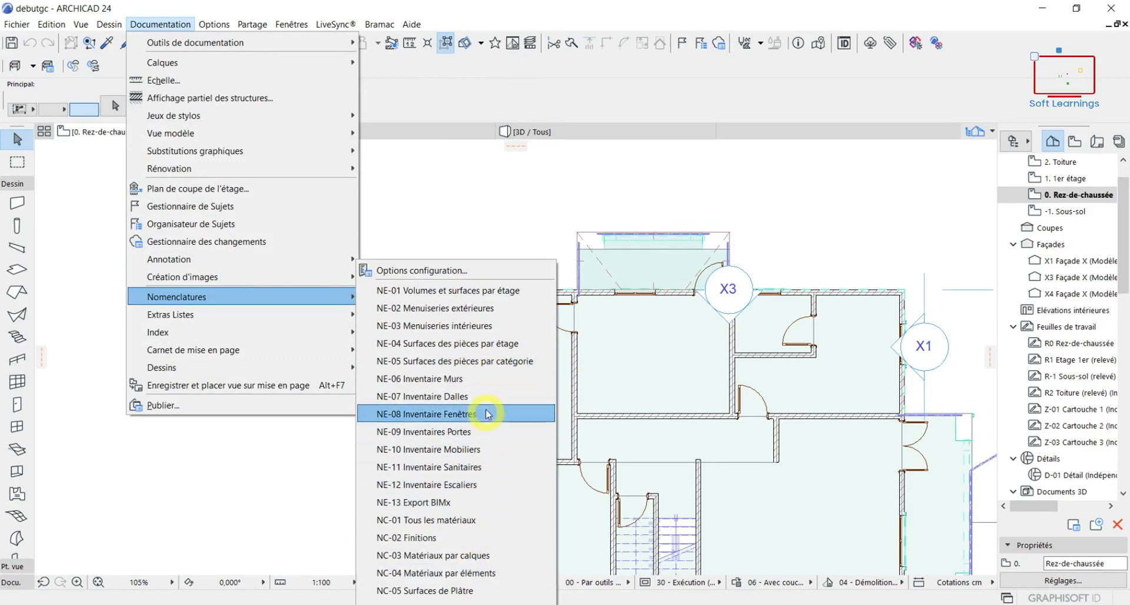
pyautogui.click(486, 442)
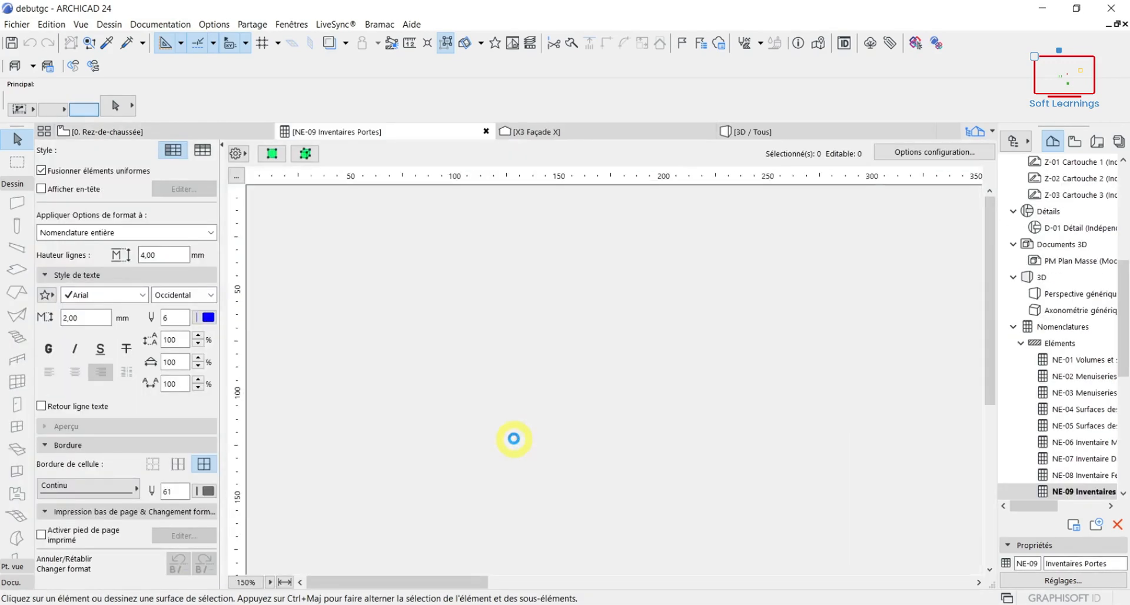
# Examine the door schedule's rows and columns, including the quantity, nominal size, previews and fire and safety properties of each door
pyautogui.scroll(-5, 588, 456)
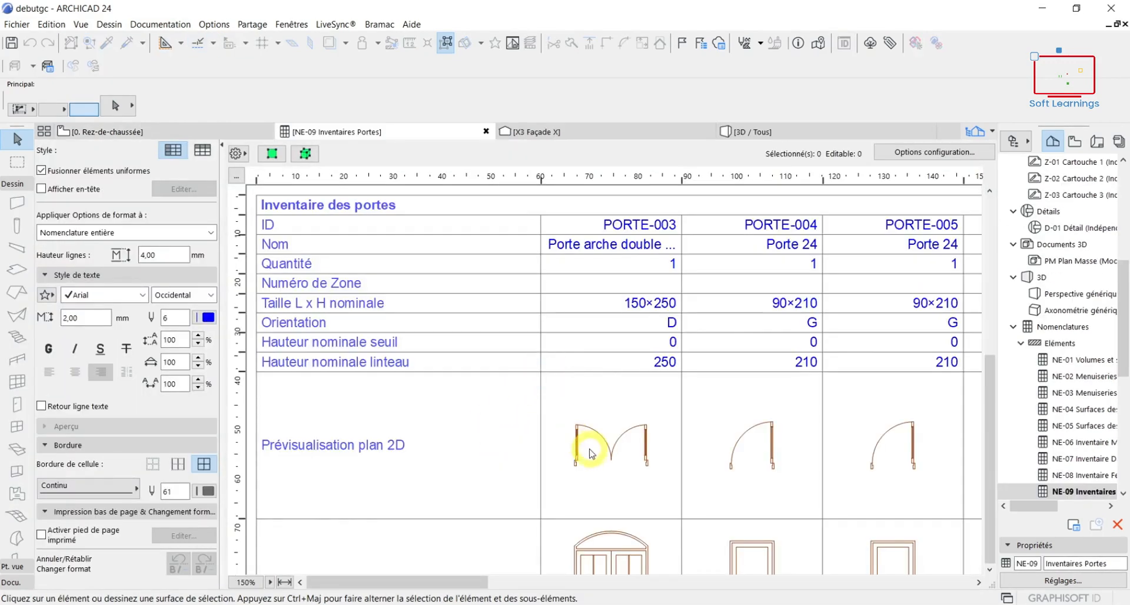
pyautogui.scroll(6, 517, 462)
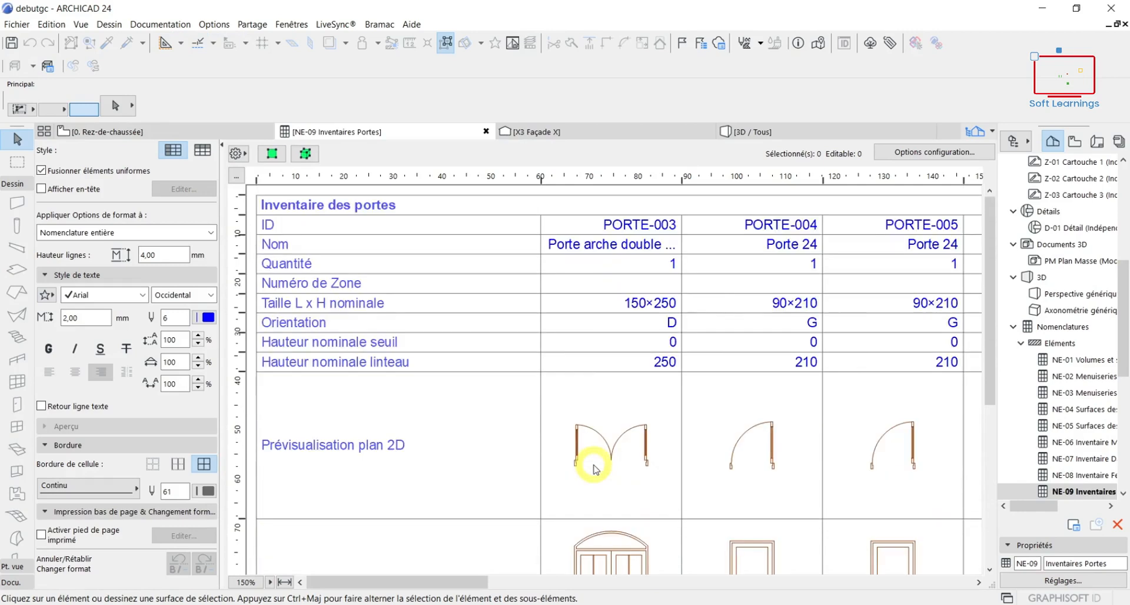
pyautogui.moveTo(459, 580)
pyautogui.mouseDown()
pyautogui.moveTo(736, 601)
pyautogui.moveTo(939, 600)
pyautogui.moveTo(457, 600)
pyautogui.mouseUp()
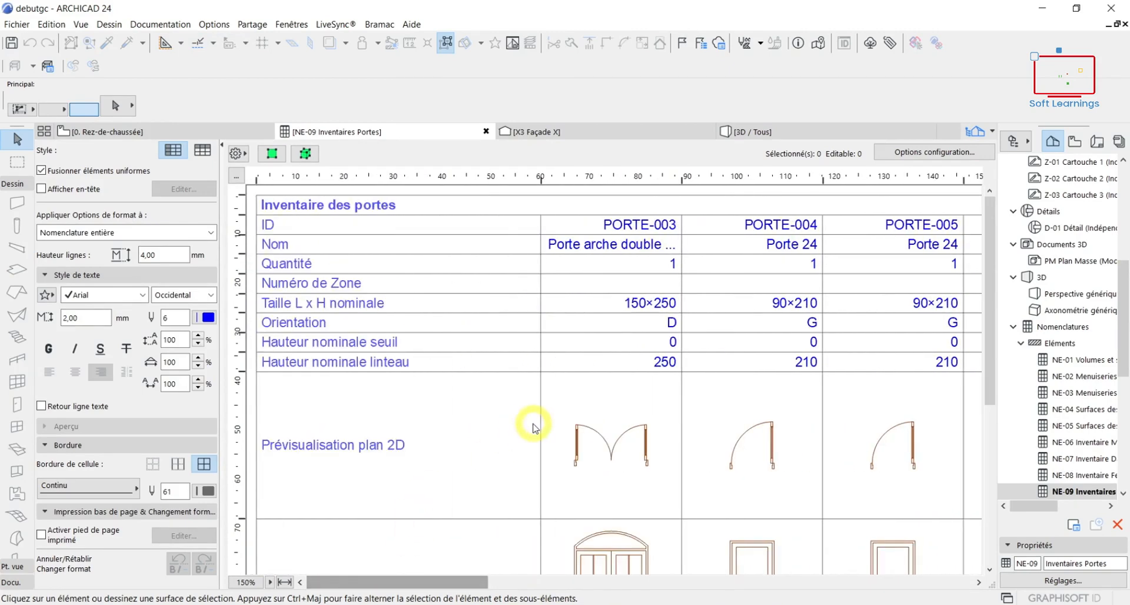
pyautogui.scroll(-5, 570, 448)
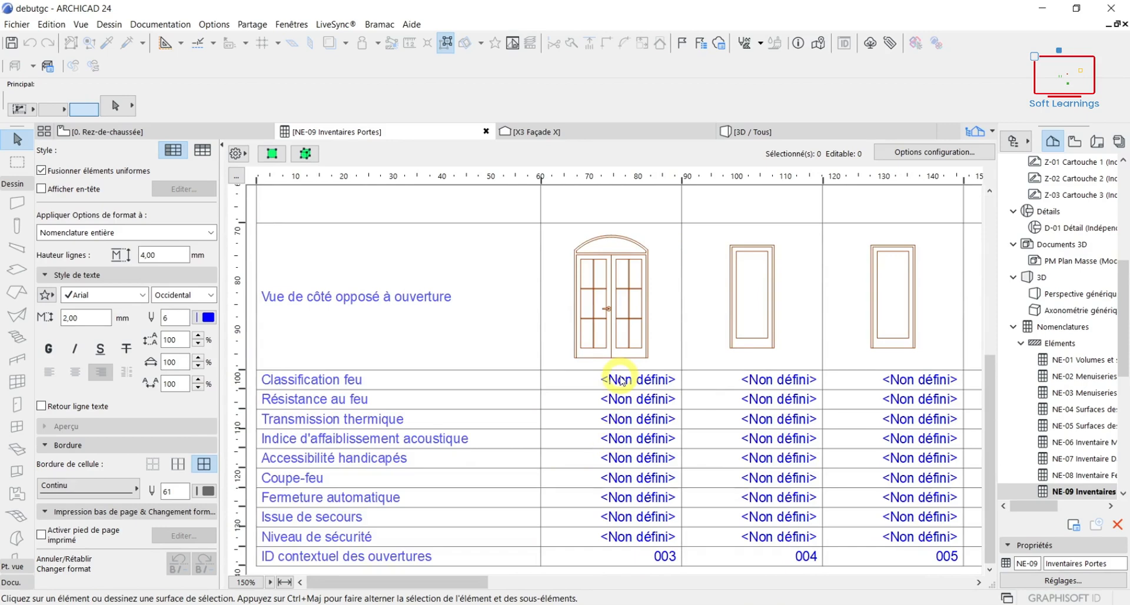
pyautogui.scroll(5, 619, 381)
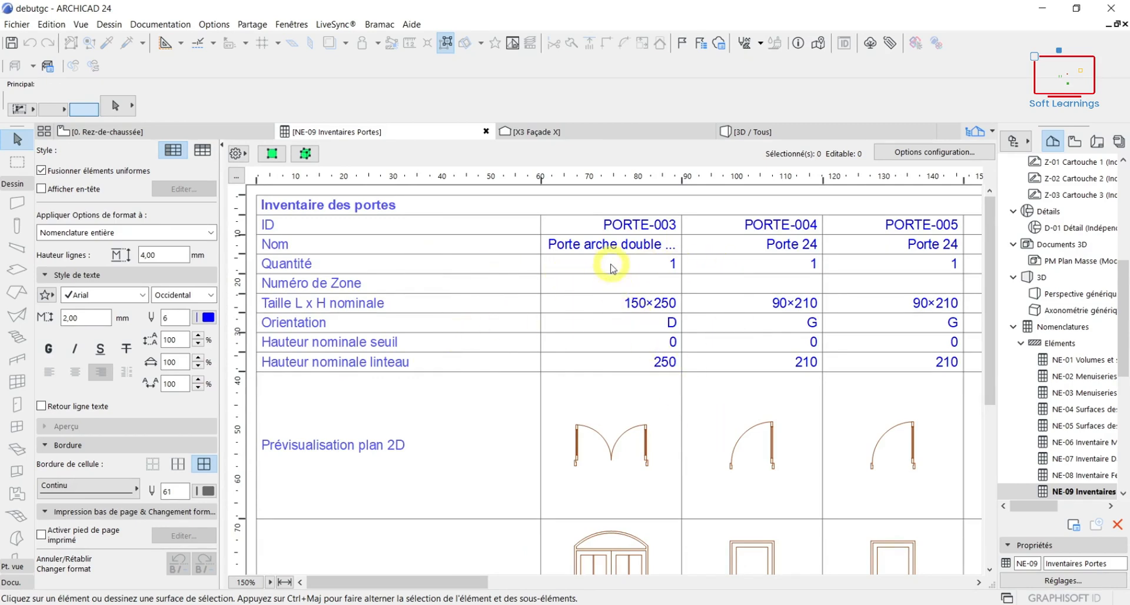
pyautogui.click(650, 264)
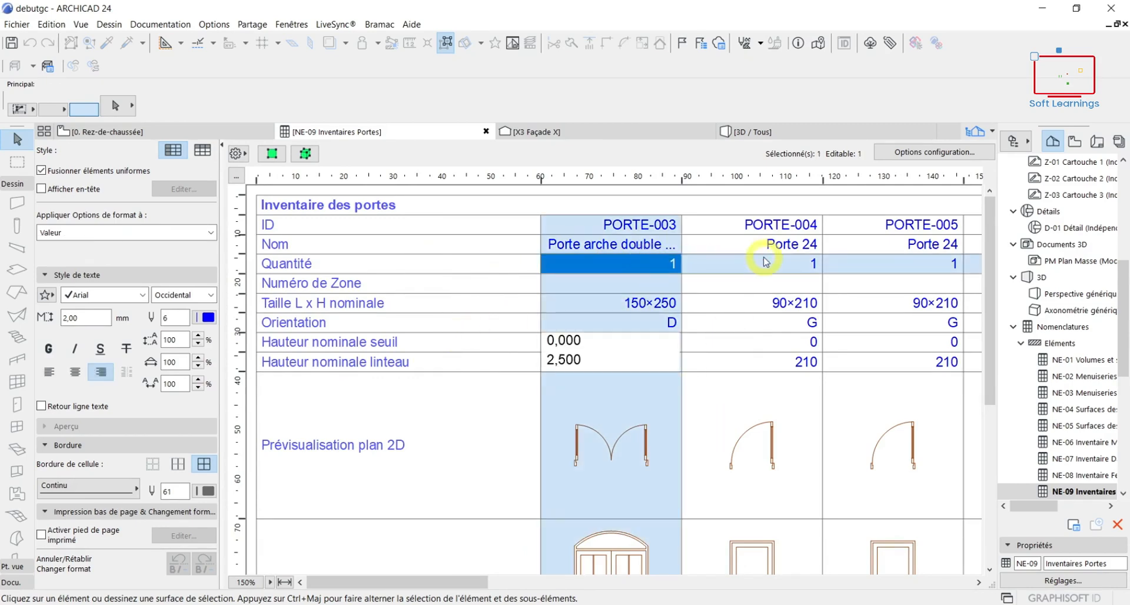
pyautogui.click(821, 265)
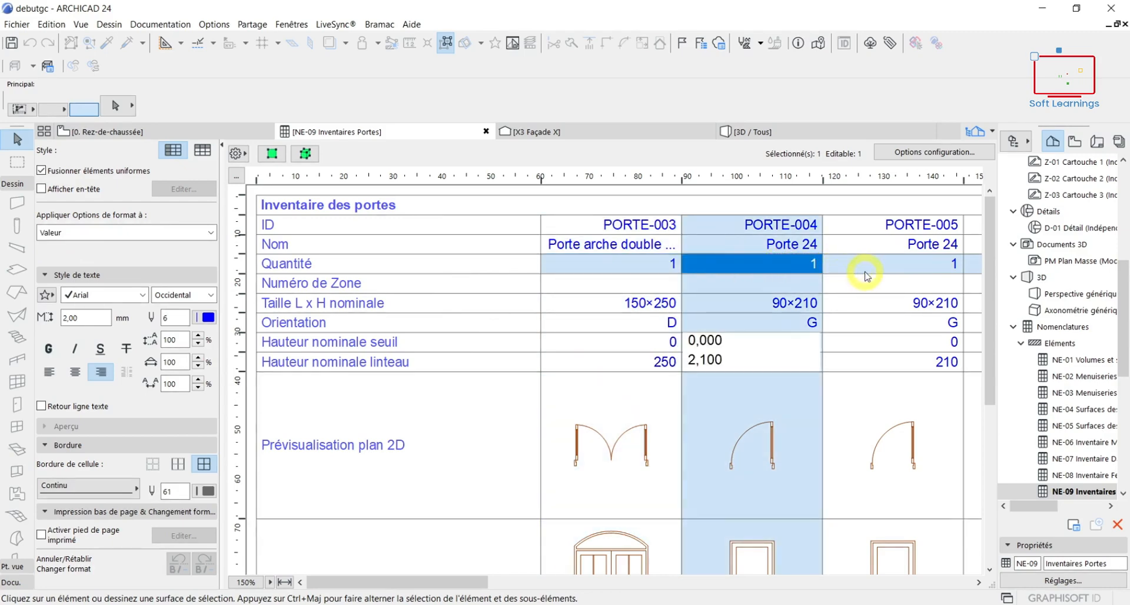
pyautogui.moveTo(493, 585); pyautogui.dragTo(820, 578)
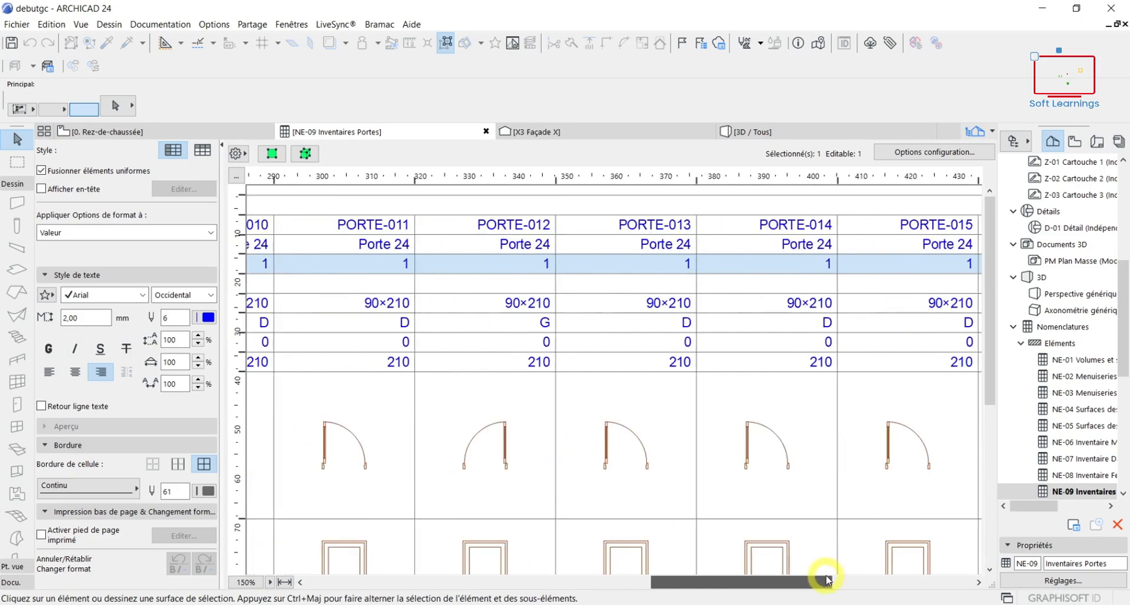
pyautogui.scroll(-5, 798, 504)
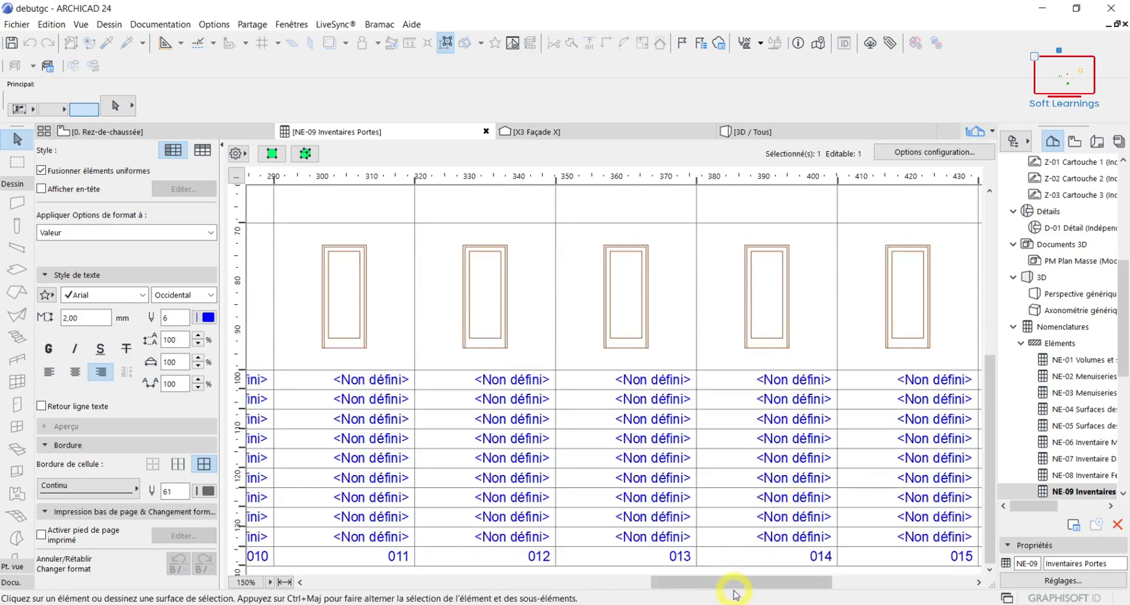
pyautogui.moveTo(690, 584); pyautogui.dragTo(247, 596)
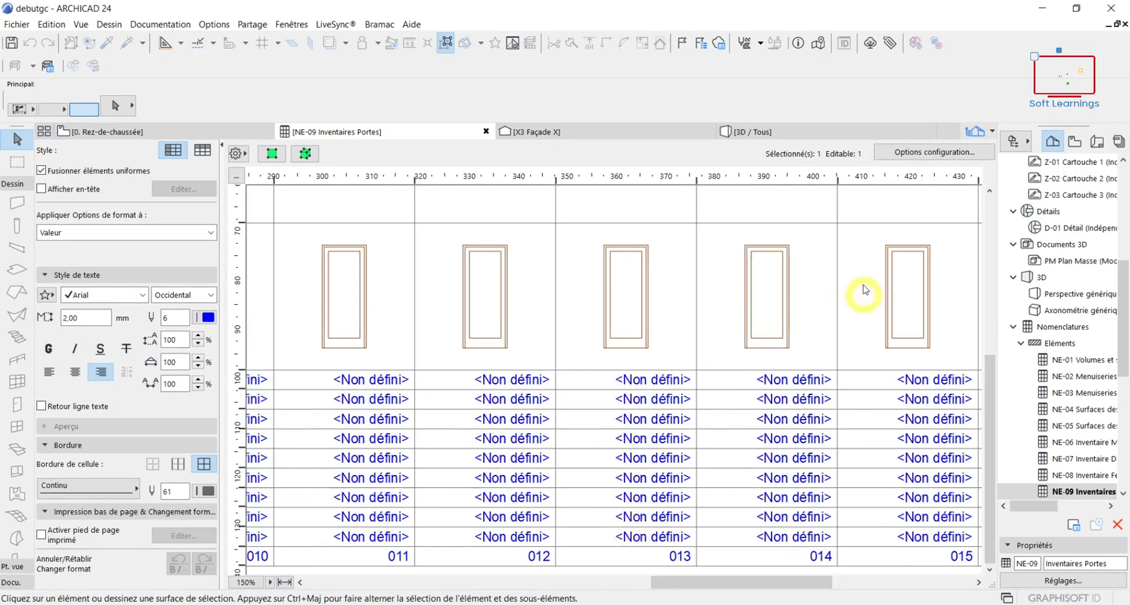
# In the door schedule's configuration, remove all fields from Classification feu through ID contextuel des ouvertures
pyautogui.click(916, 154)
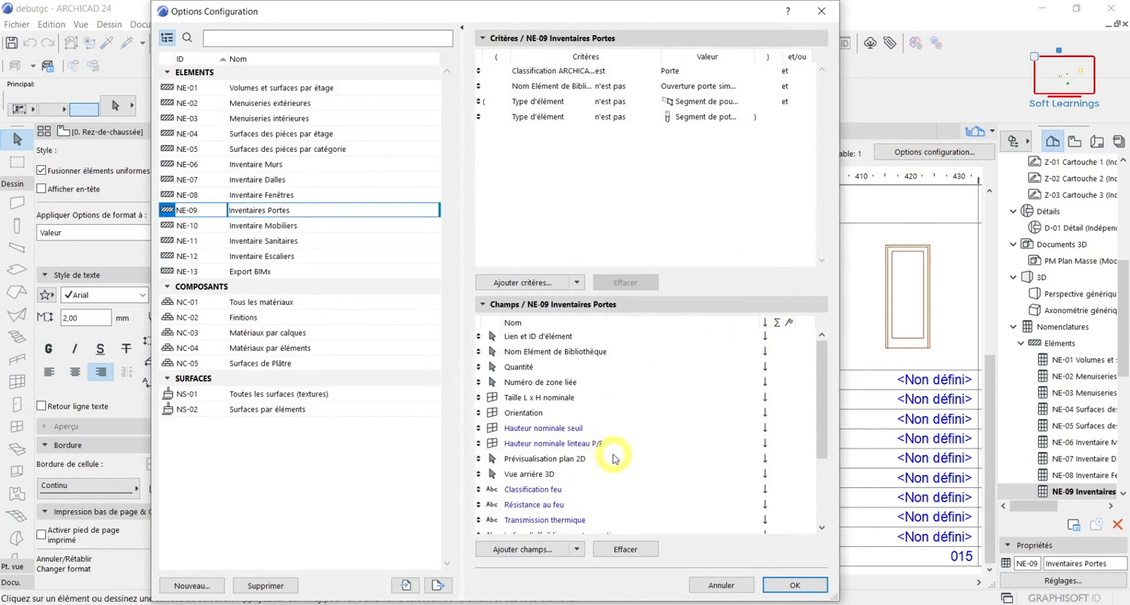
pyautogui.scroll(-3, 539, 456)
pyautogui.click(521, 521)
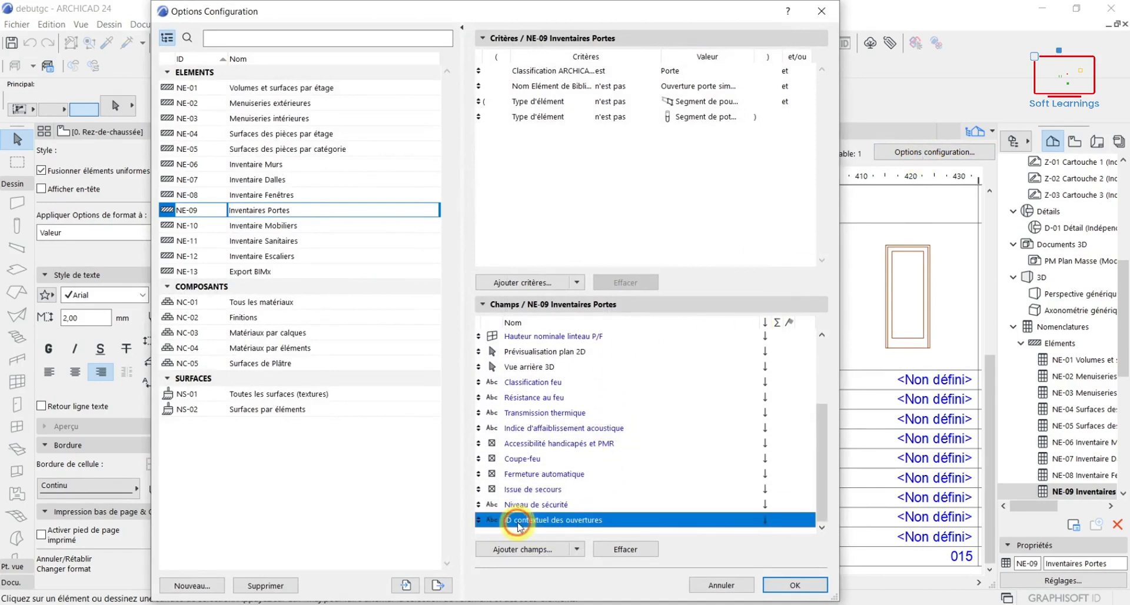
pyautogui.click(628, 549)
pyautogui.click(632, 550)
pyautogui.click(631, 549)
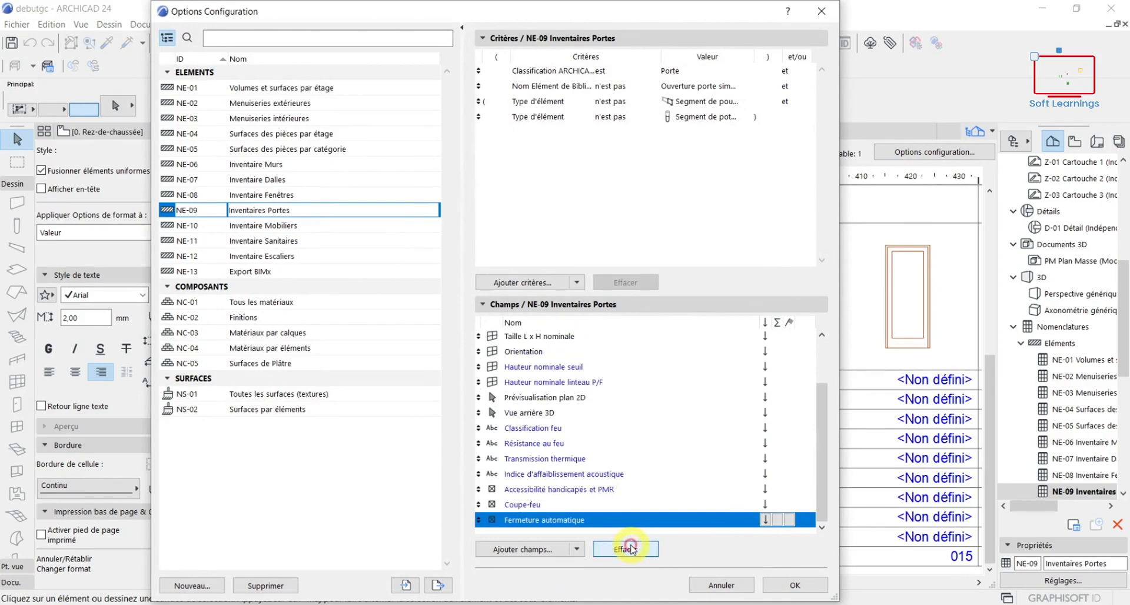
pyautogui.click(630, 549)
pyautogui.click(630, 549)
pyautogui.click(631, 549)
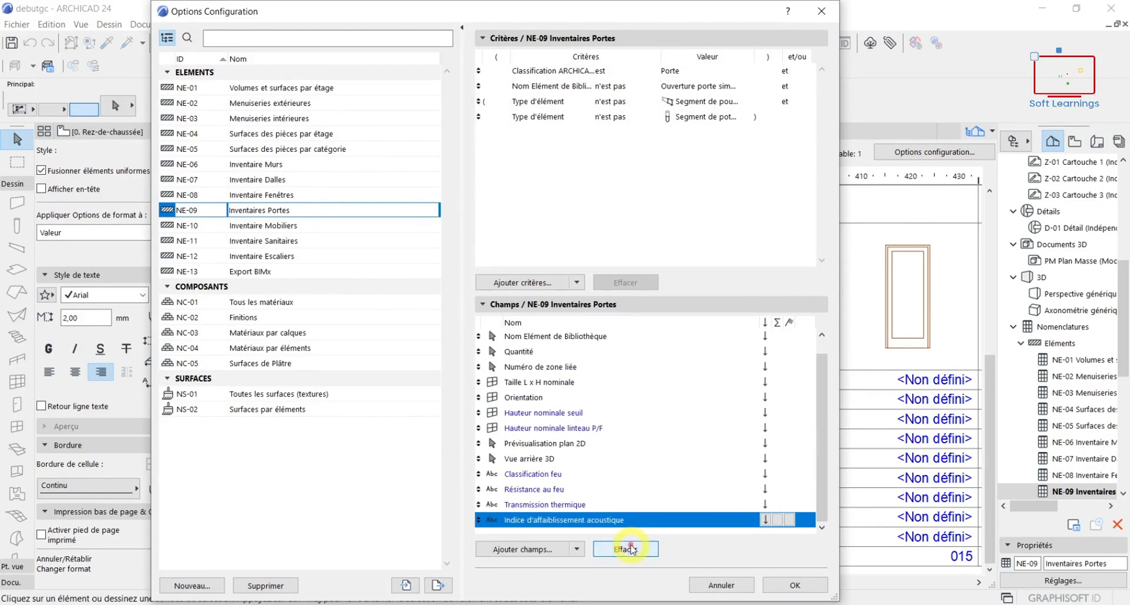
pyautogui.click(630, 549)
pyautogui.click(630, 550)
pyautogui.click(630, 549)
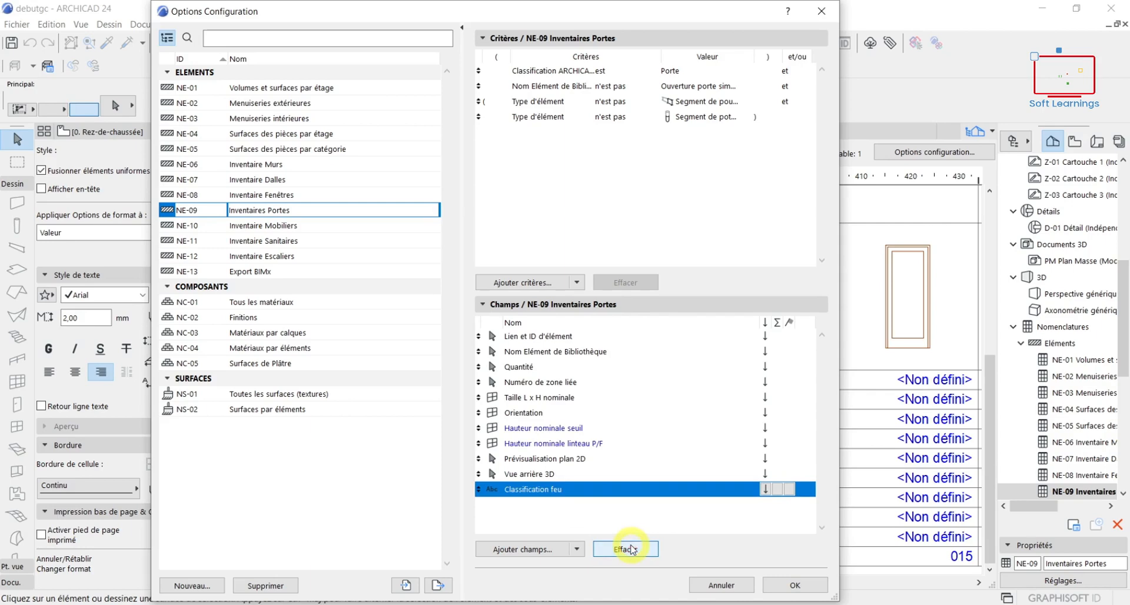
pyautogui.click(630, 549)
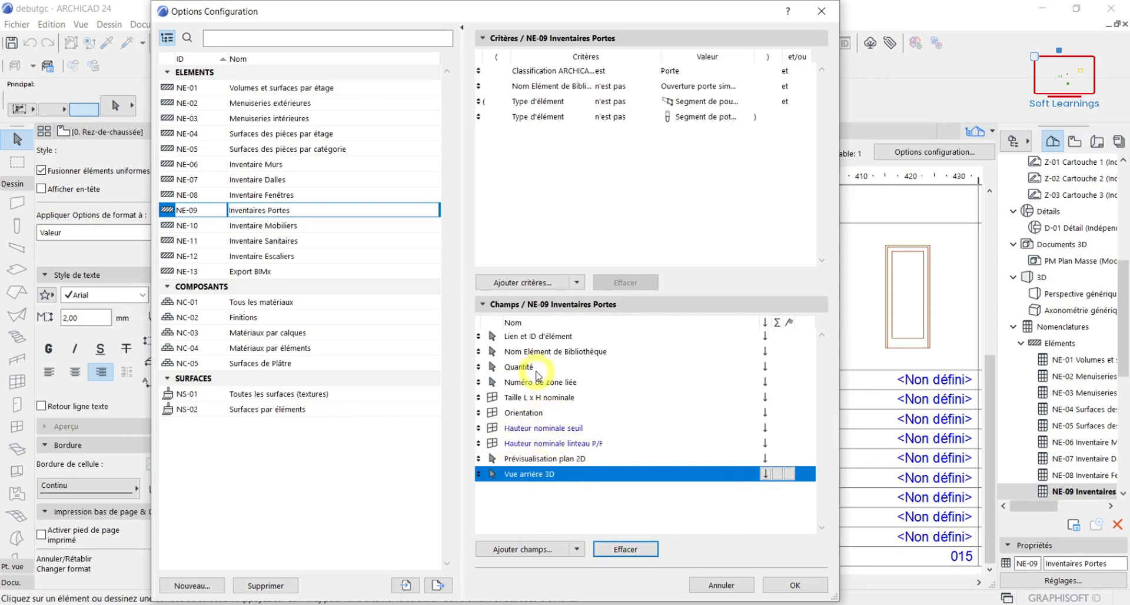
# Remove the Lien et ID d'élément, Numéro de zone liée and Orientation fields and apply the schedule configuration
pyautogui.click(552, 337)
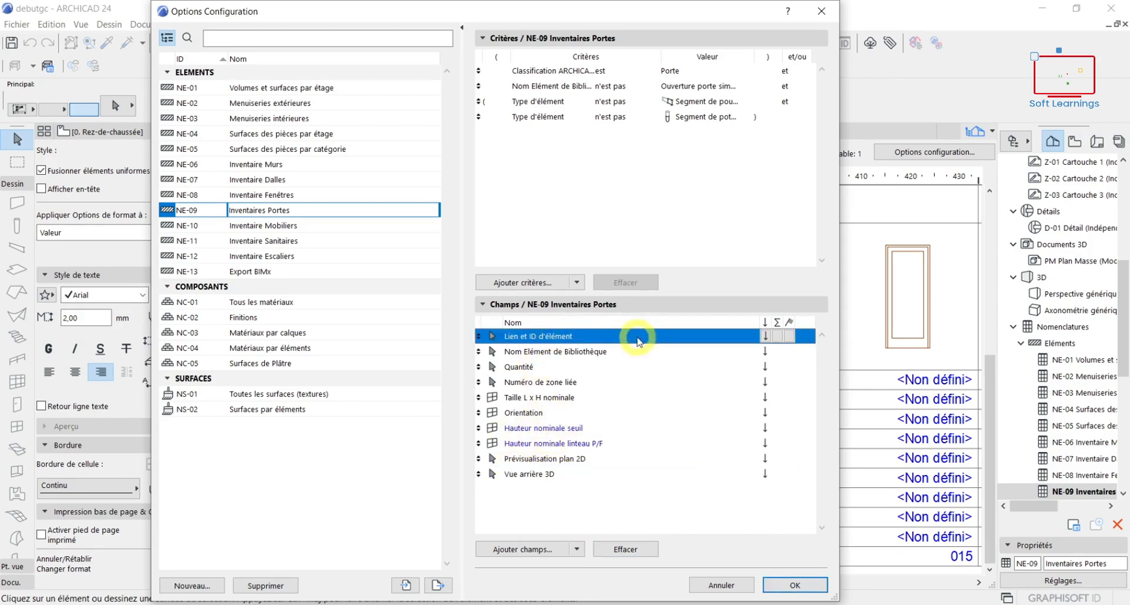
pyautogui.click(625, 549)
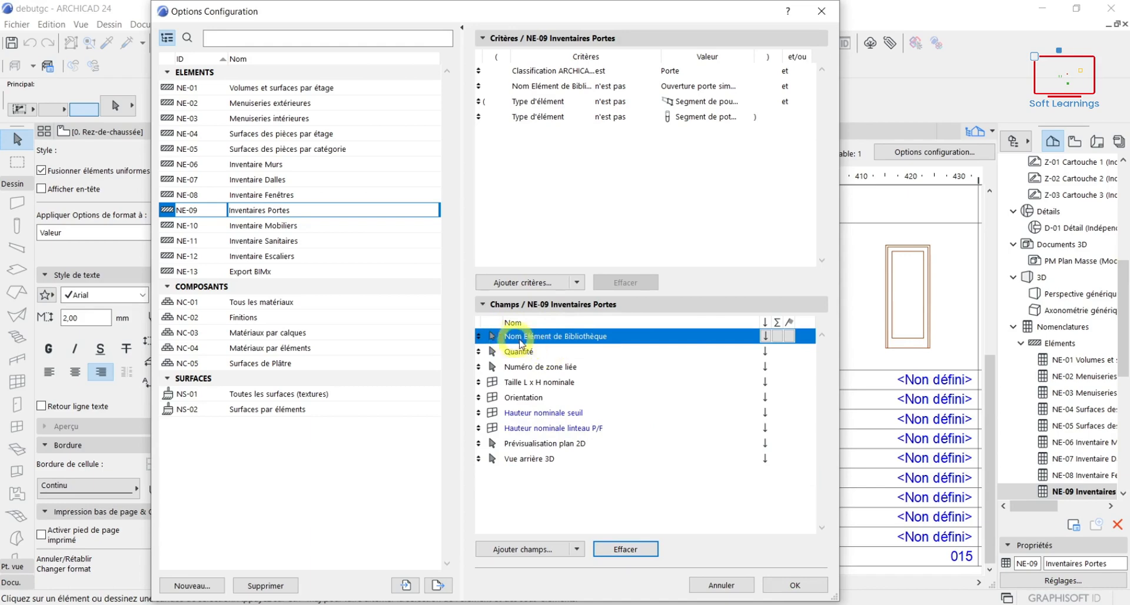
pyautogui.click(602, 353)
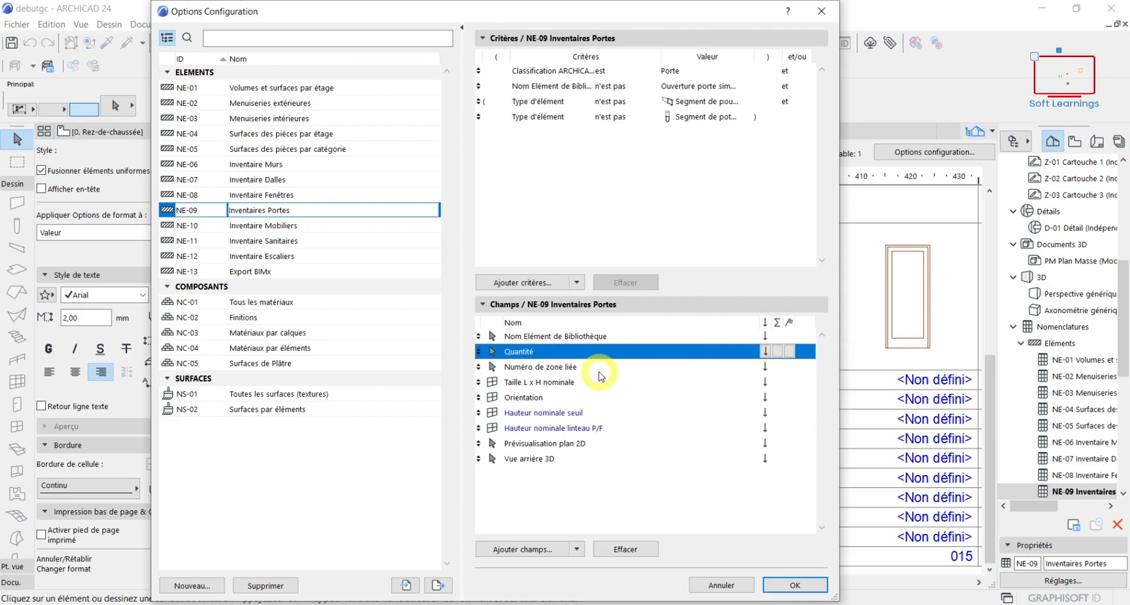
pyautogui.click(601, 370)
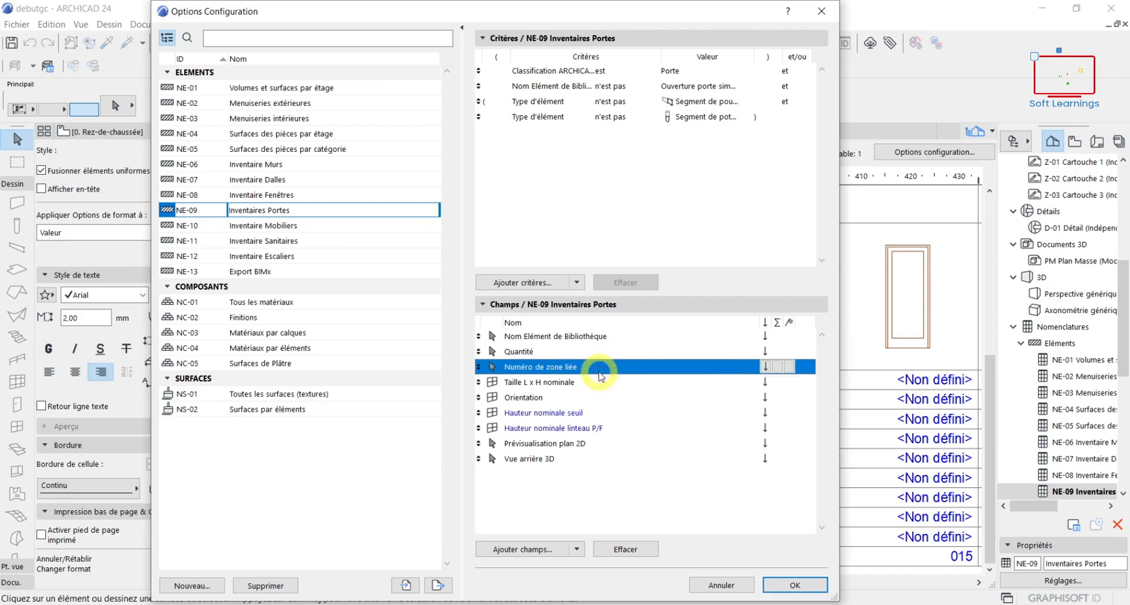
pyautogui.click(618, 551)
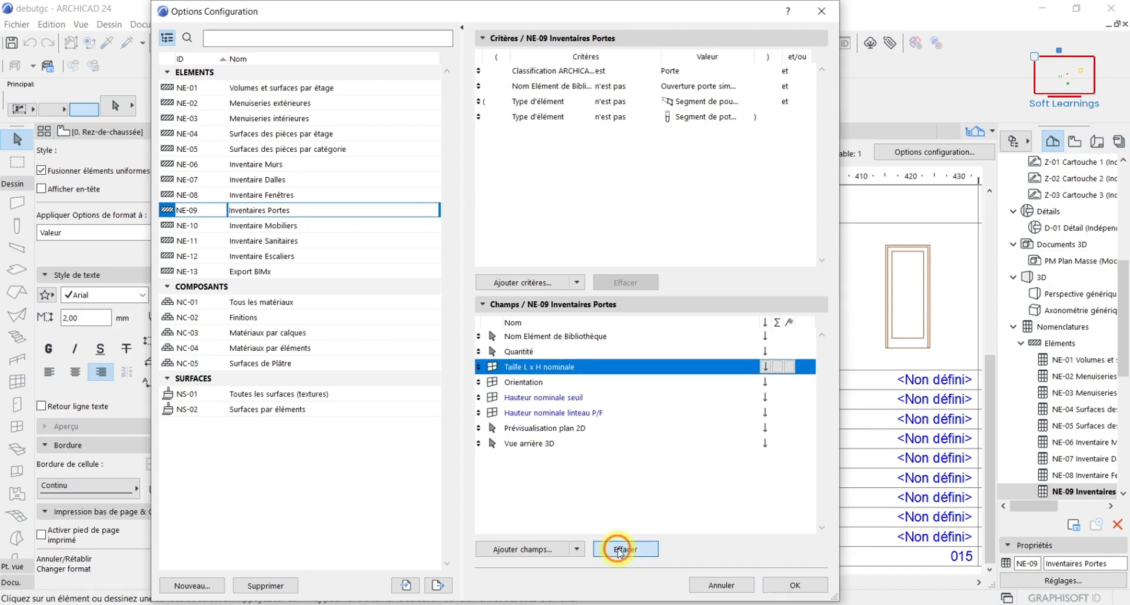
pyautogui.click(552, 384)
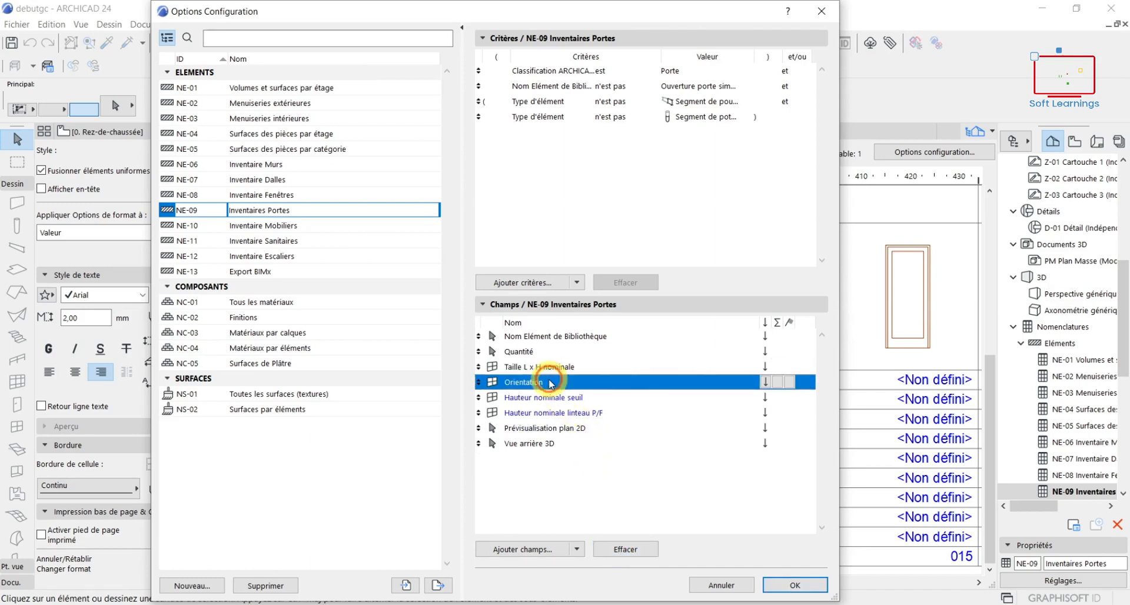
pyautogui.click(640, 549)
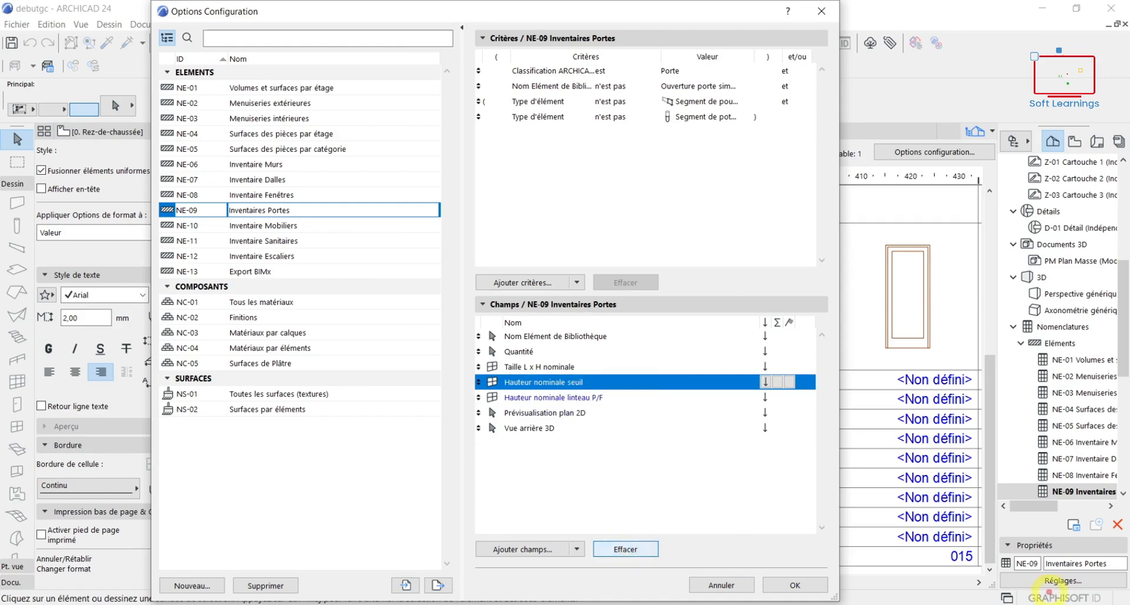
pyautogui.click(811, 585)
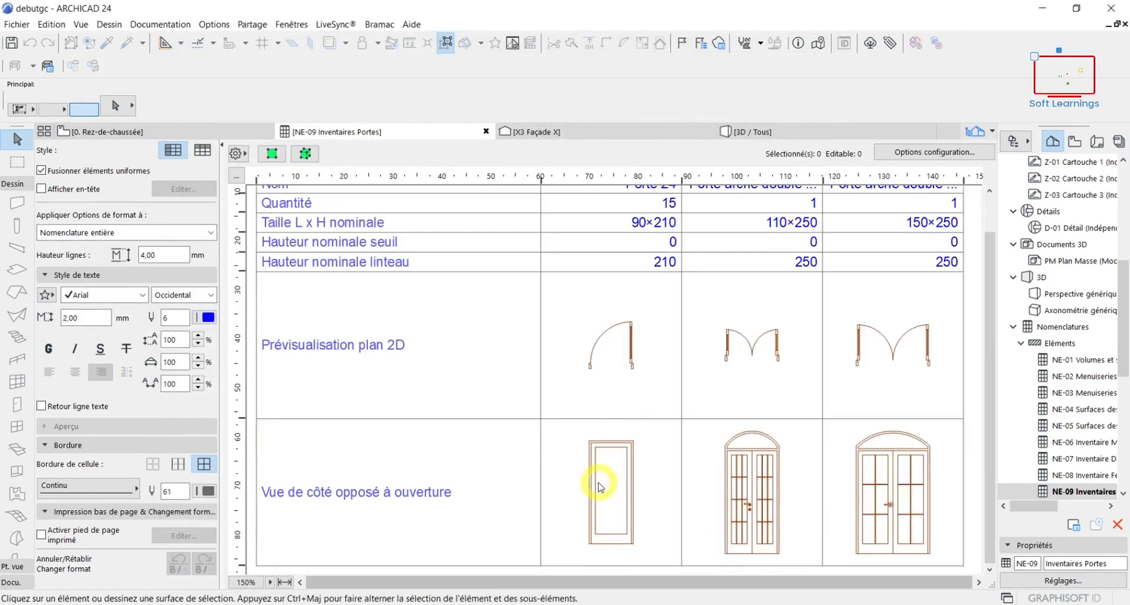
# Review the regrouped door schedule's quantities, nominal sizes, 2D previews and opposite-side views for each door type
pyautogui.scroll(2, 605, 486)
pyautogui.scroll(-2, 605, 487)
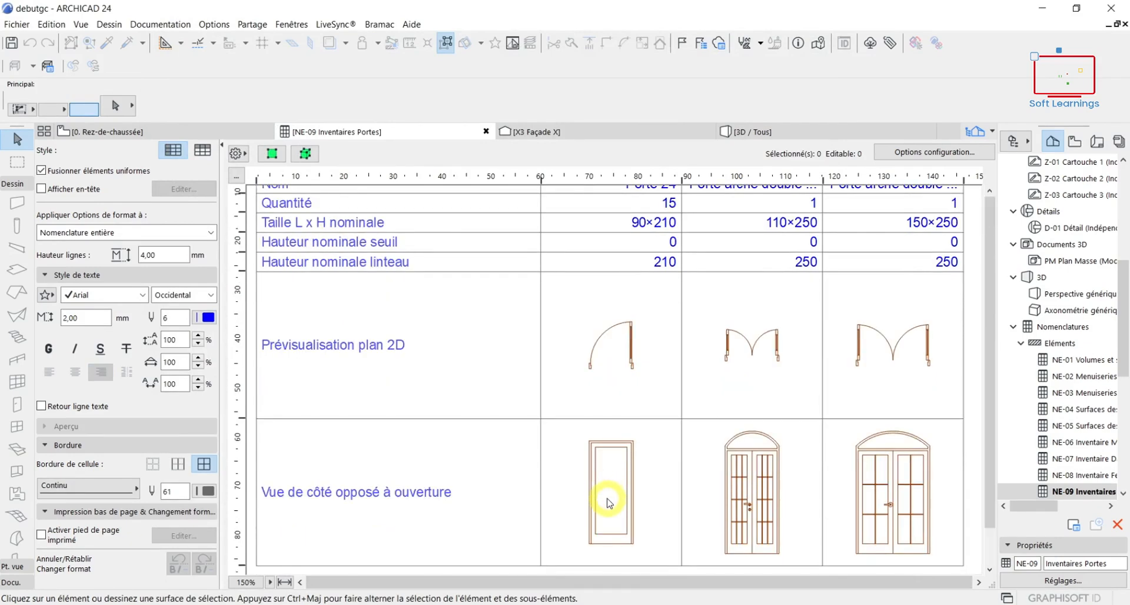
pyautogui.scroll(2, 606, 501)
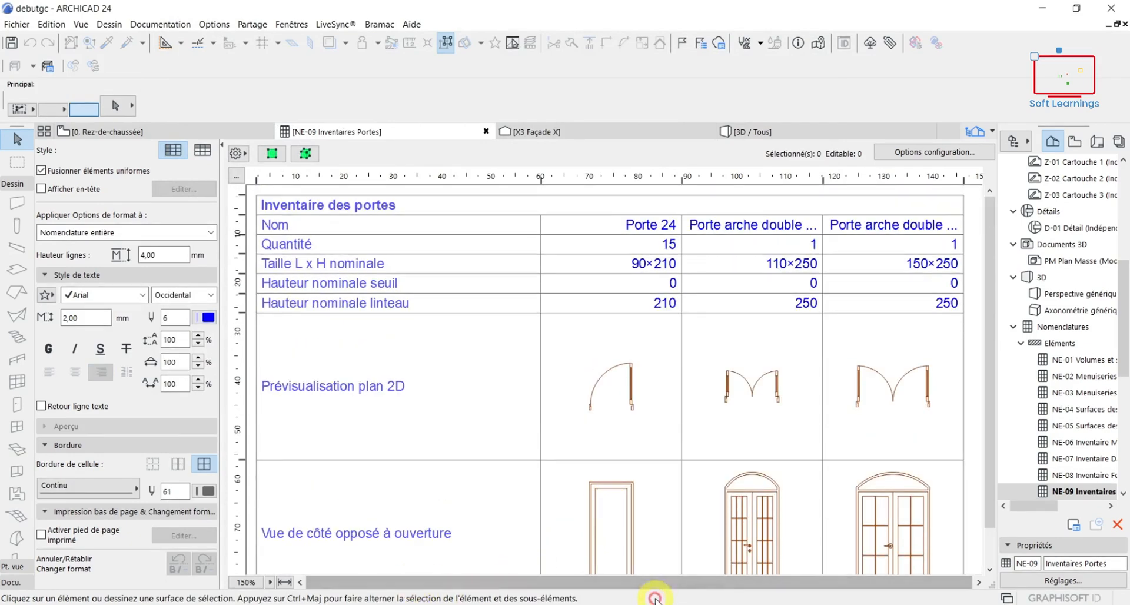
pyautogui.scroll(-2, 751, 454)
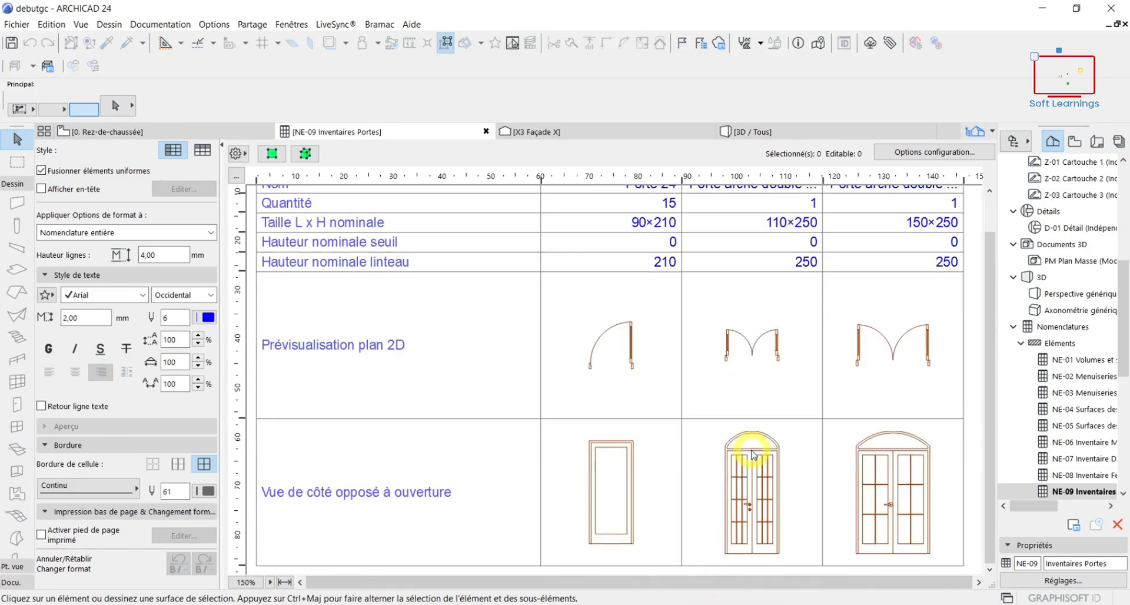
pyautogui.scroll(2, 752, 454)
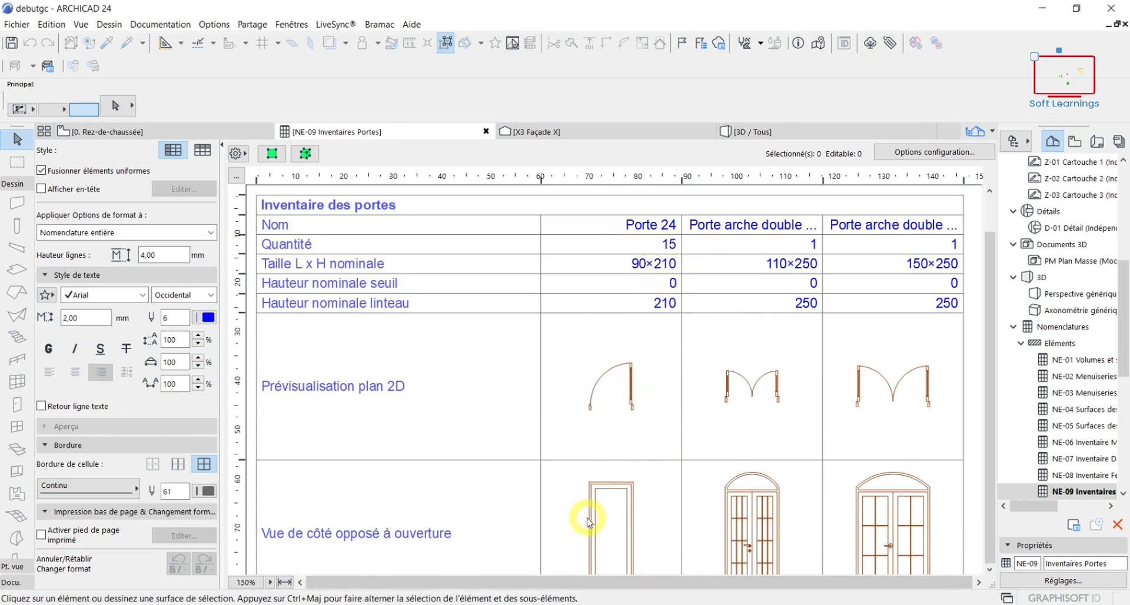
# Add the Fenêtre/Porte field Vue de côté opposé à ouverture to the door schedule's fields and apply the configuration
pyautogui.scroll(-1, 577, 569)
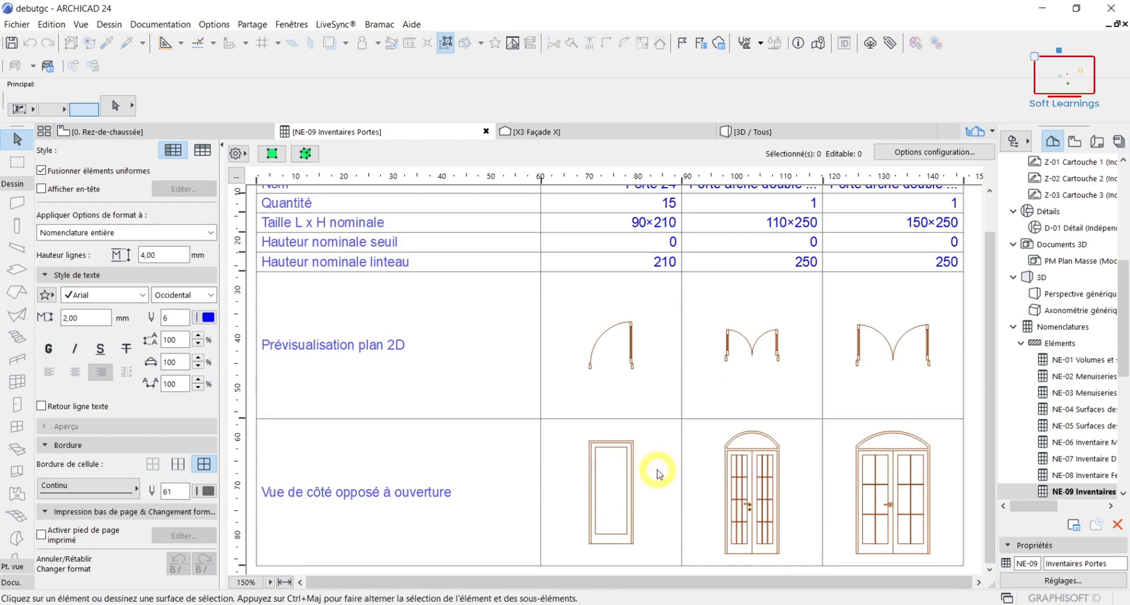
pyautogui.scroll(1, 767, 353)
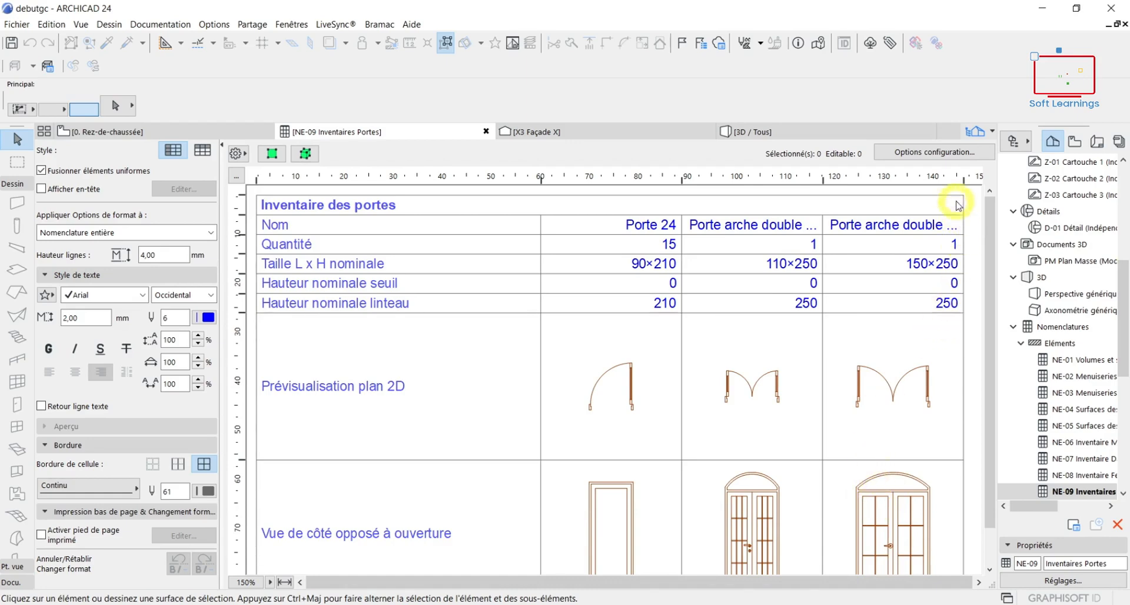
pyautogui.click(933, 153)
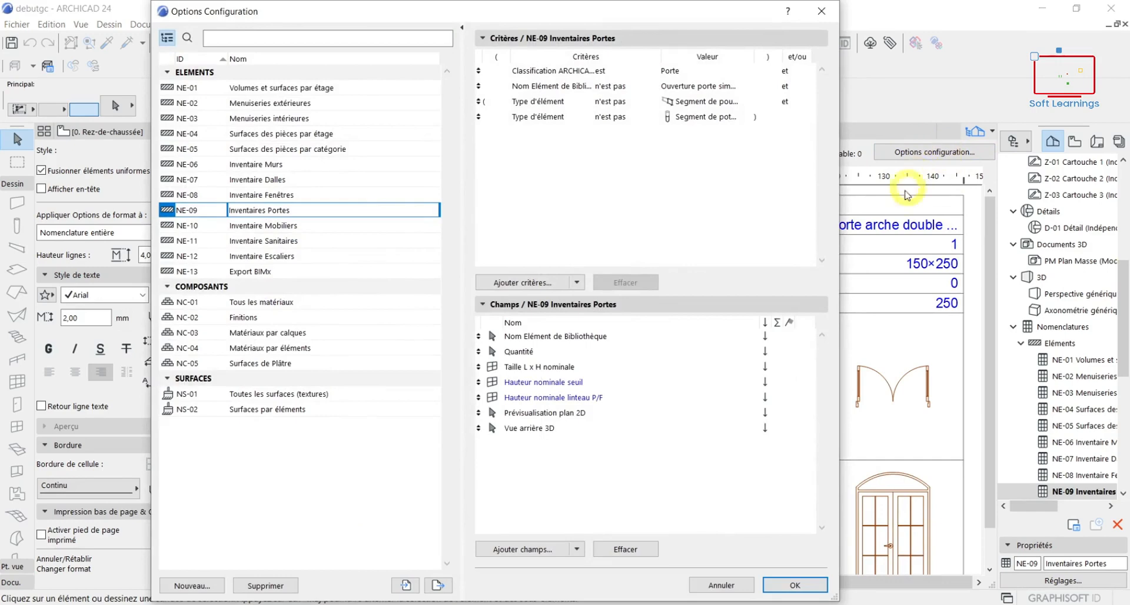
pyautogui.click(562, 555)
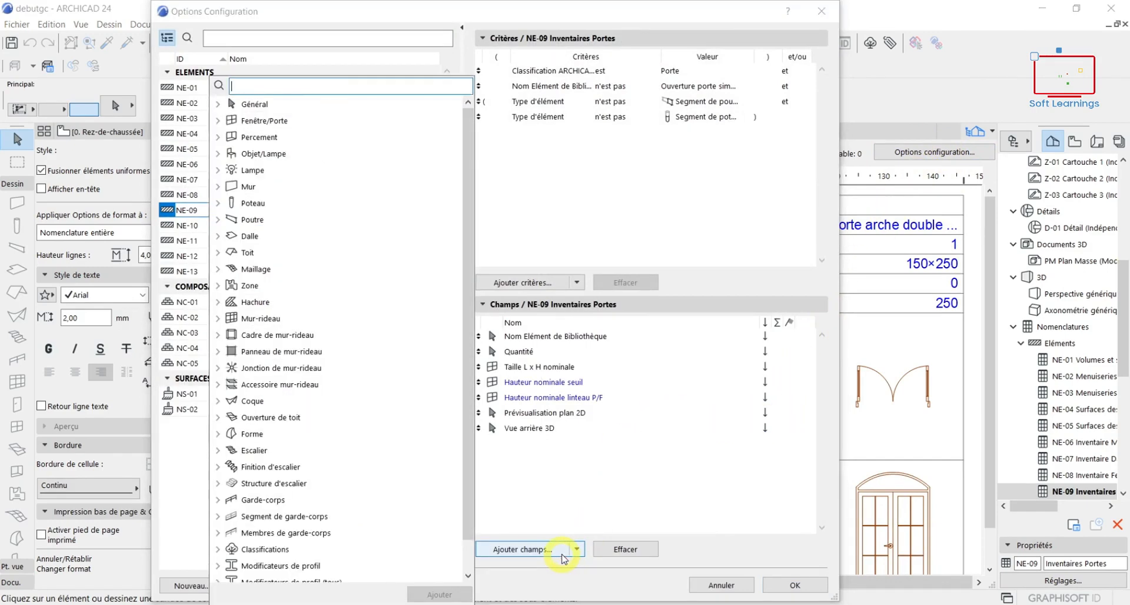
pyautogui.click(540, 328)
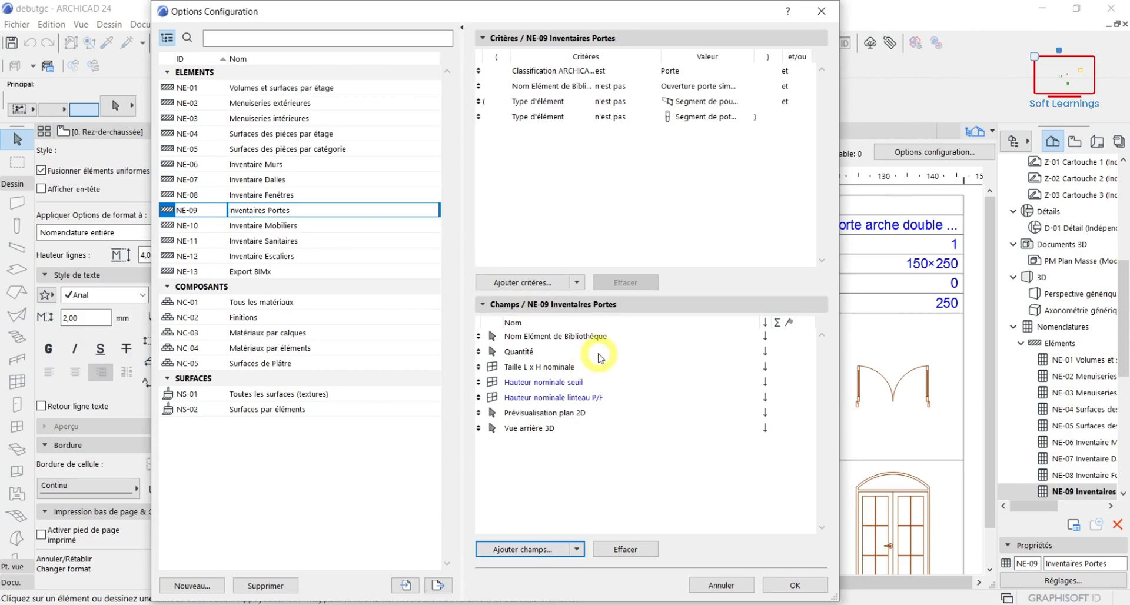
pyautogui.click(546, 550)
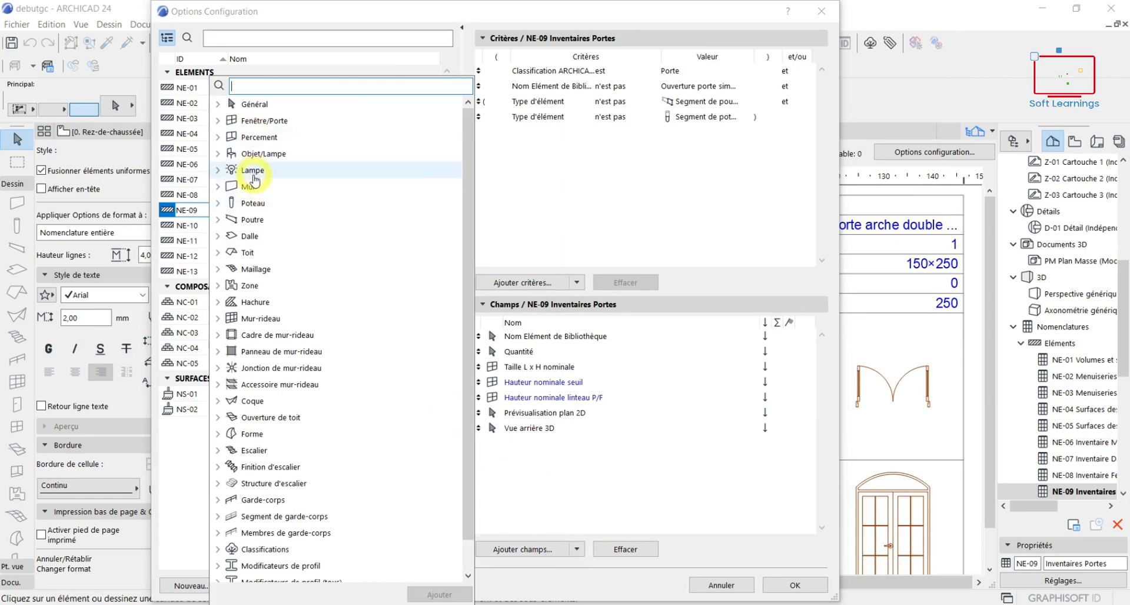
pyautogui.click(219, 121)
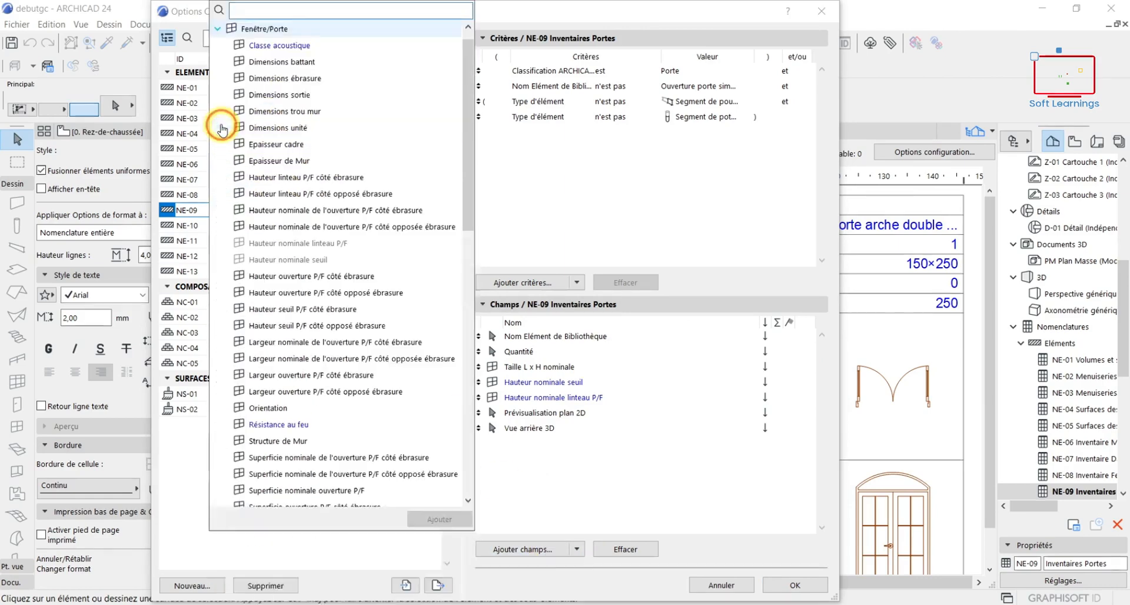
pyautogui.scroll(-4, 301, 223)
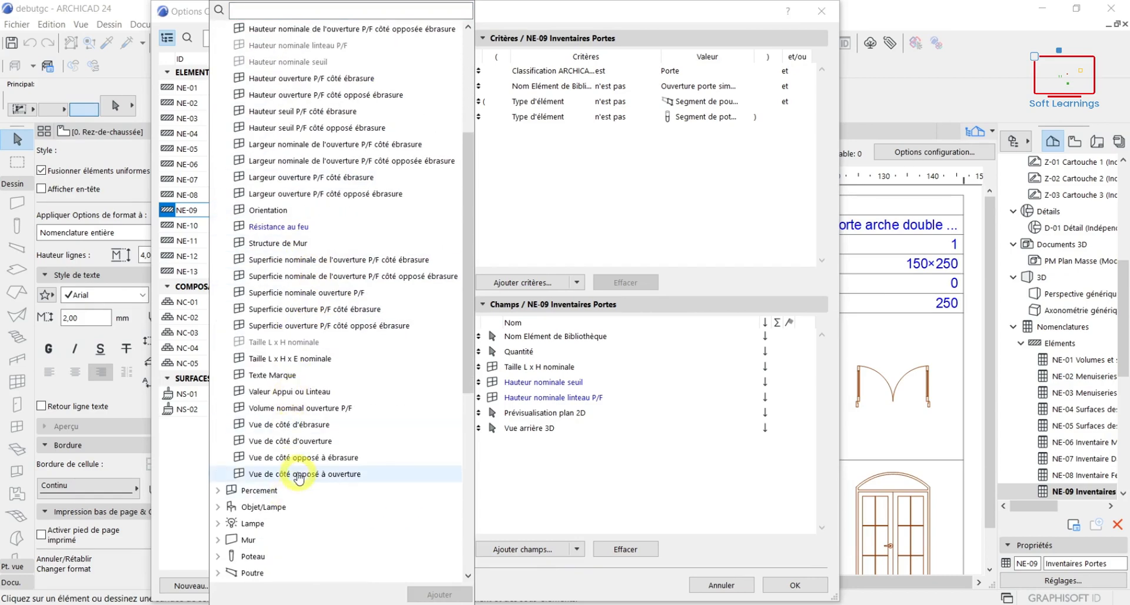
pyautogui.click(296, 472)
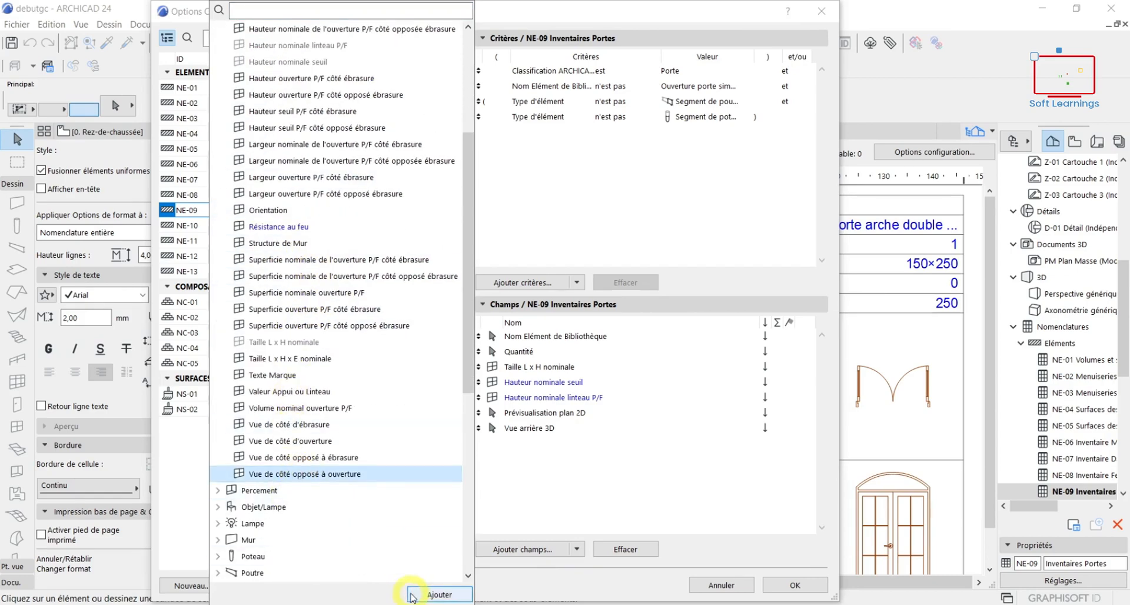
pyautogui.click(412, 596)
pyautogui.click(529, 480)
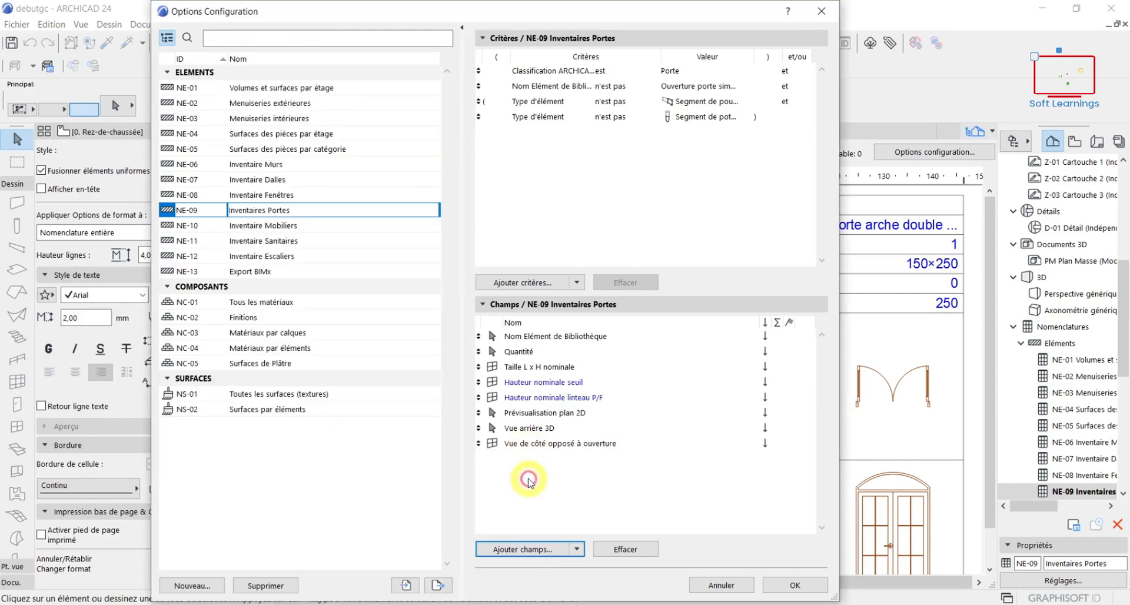
pyautogui.click(794, 586)
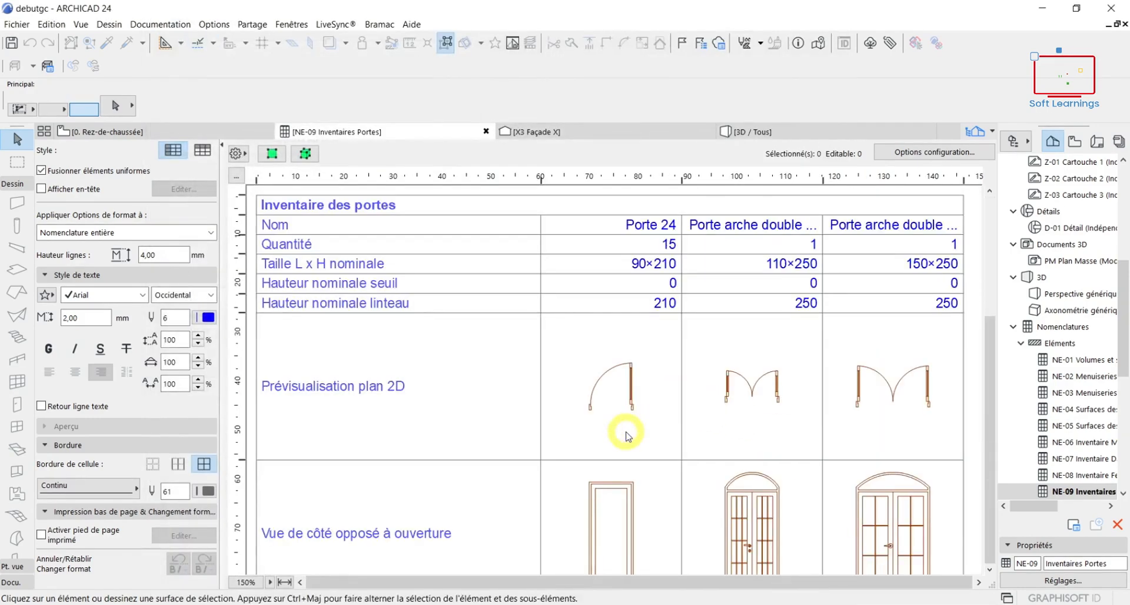
# Remove the duplicate Vue de côté opposé à ouverture field from the end of the door schedule's field list and apply the configuration
pyautogui.scroll(-3, 627, 479)
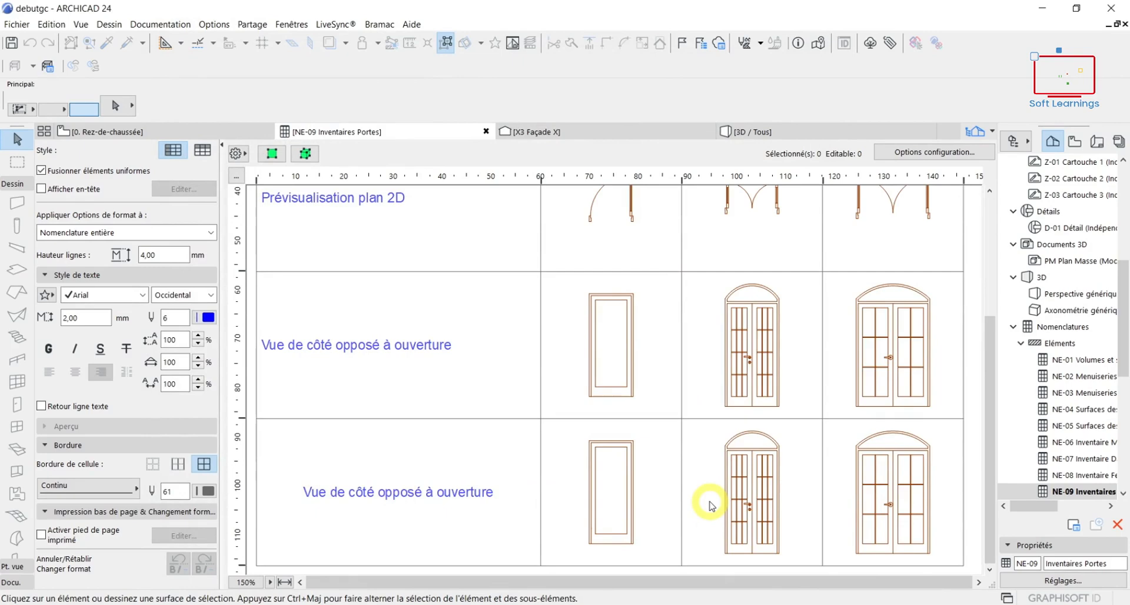
pyautogui.scroll(3, 753, 382)
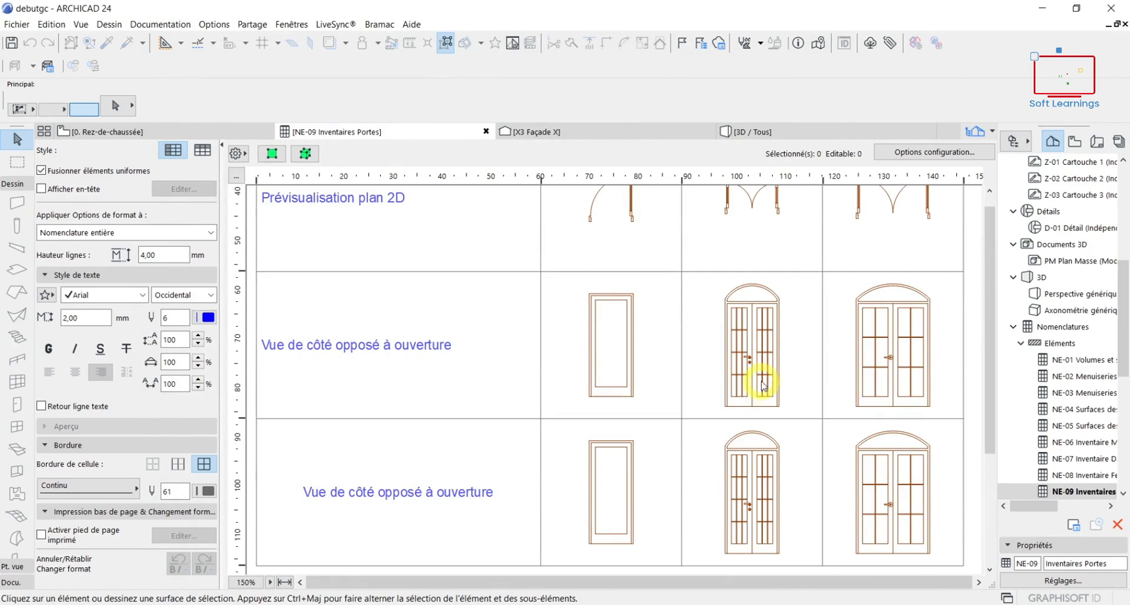
pyautogui.click(934, 153)
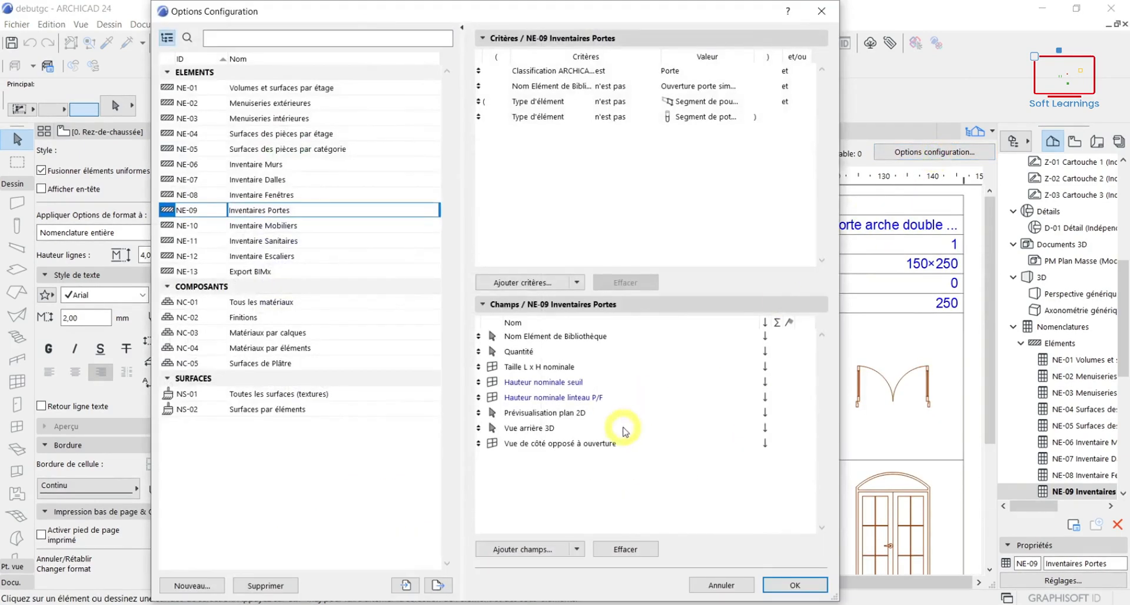
pyautogui.click(579, 445)
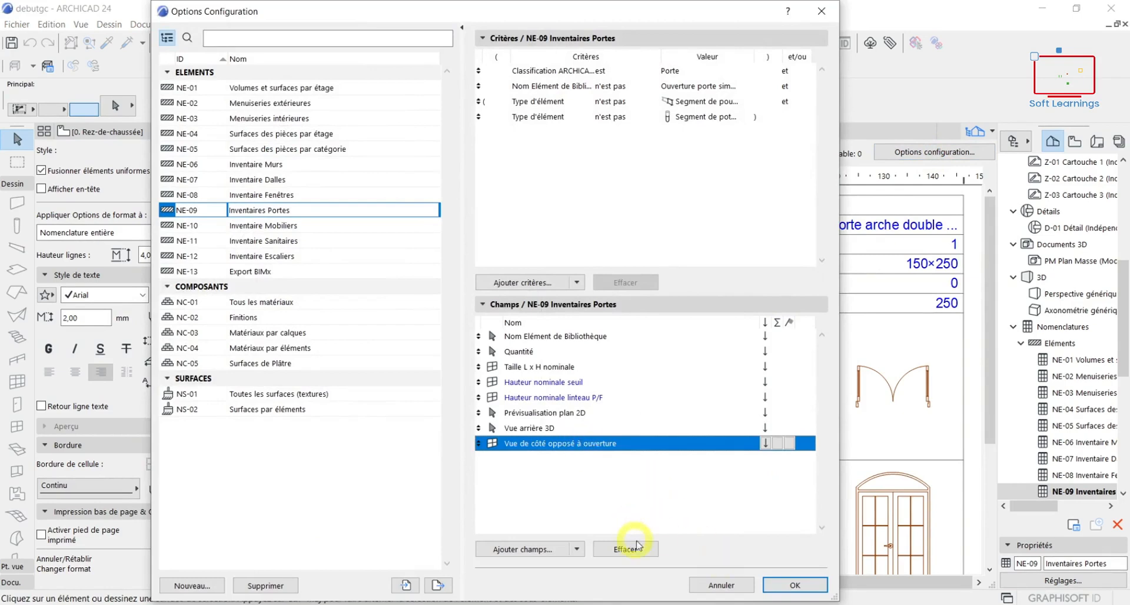
pyautogui.click(646, 559)
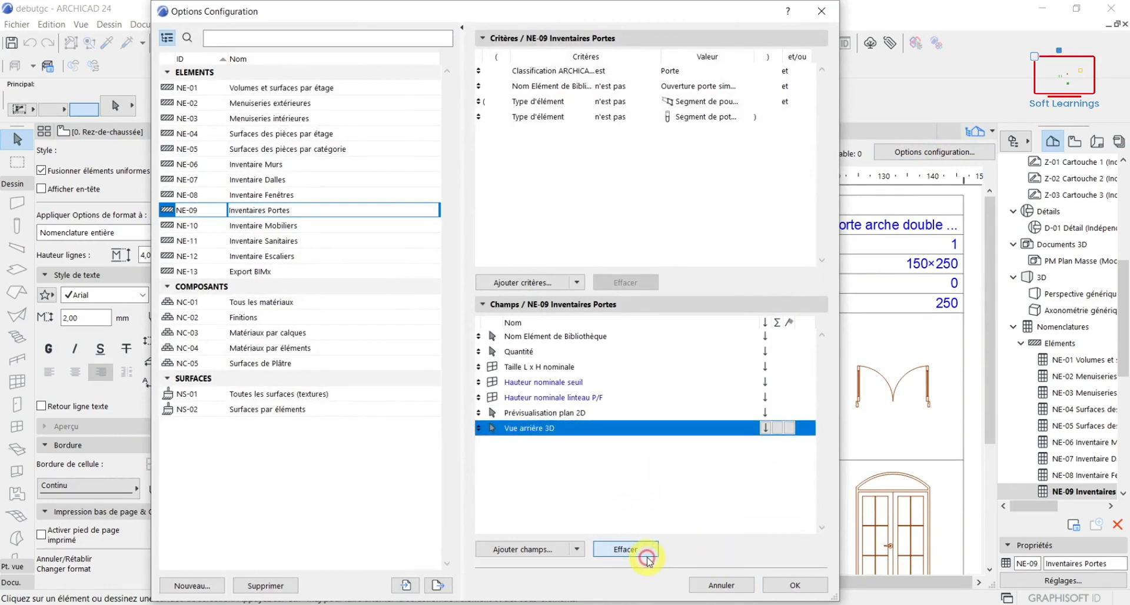
pyautogui.click(791, 585)
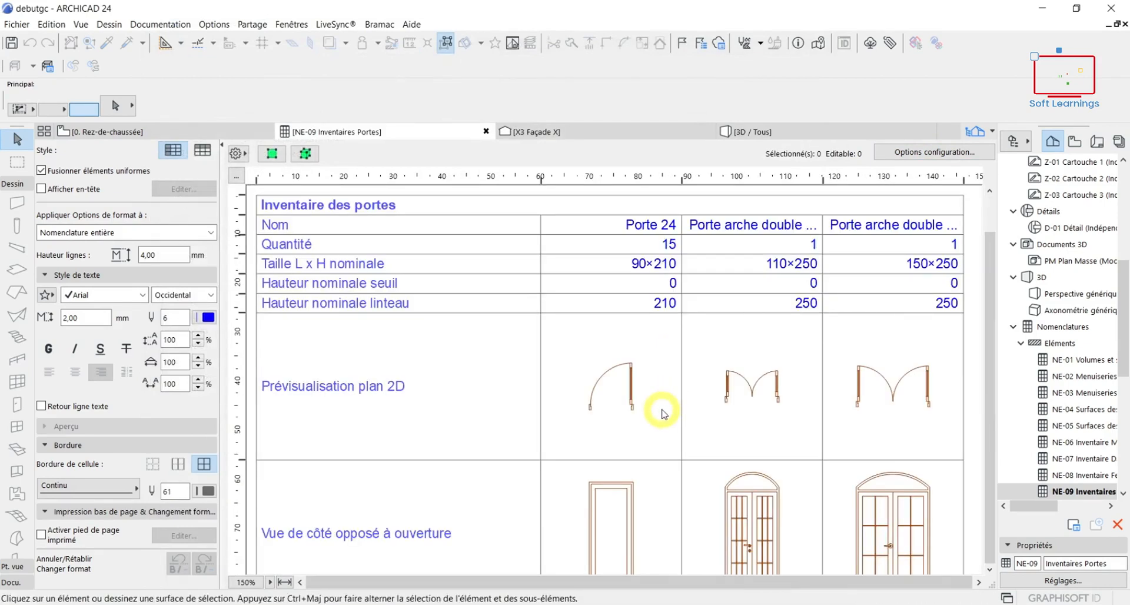
# Turn on automatic dimensions for the door previews in the Vue de côté opposé à ouverture row
pyautogui.scroll(-1, 661, 412)
pyautogui.scroll(1, 661, 412)
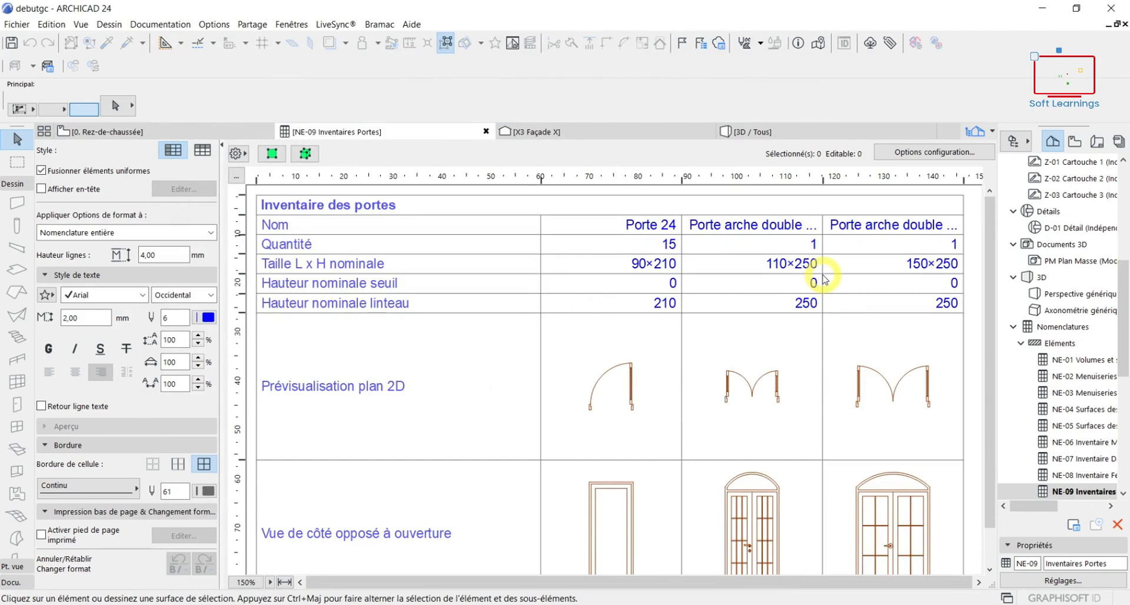
pyautogui.scroll(-1, 707, 412)
pyautogui.click(579, 512)
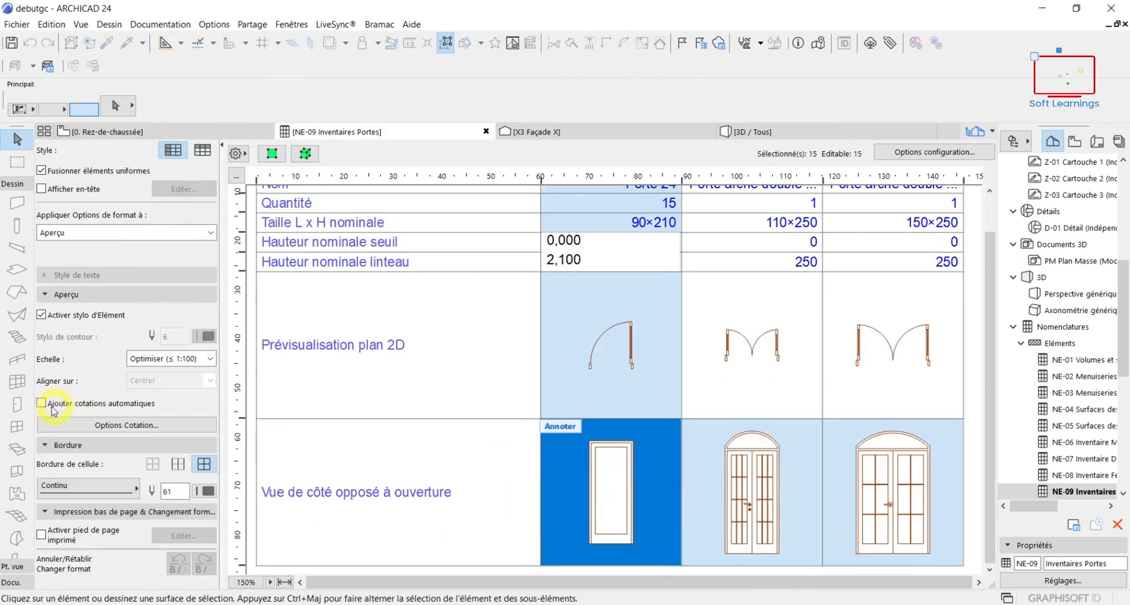
pyautogui.click(43, 405)
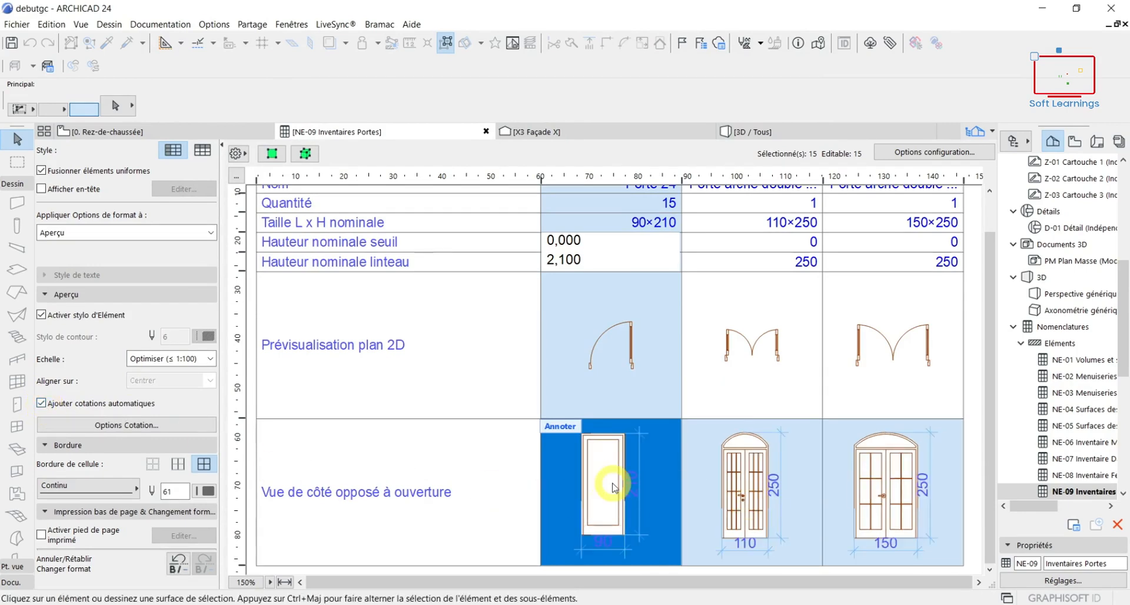
pyautogui.click(647, 491)
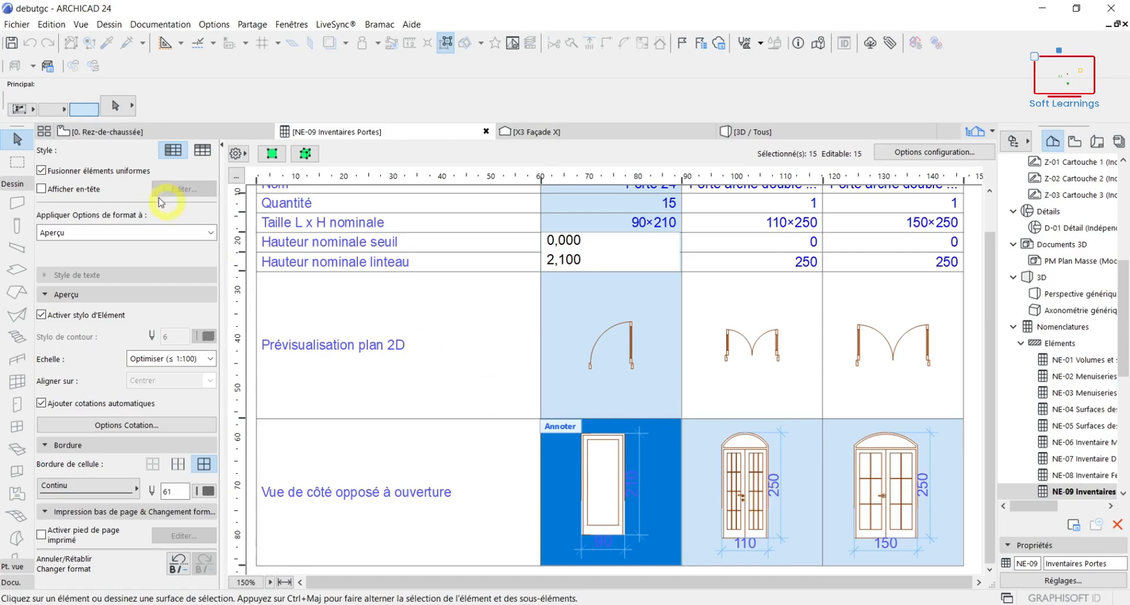
# Print the whole door schedule with Microsoft Print to PDF at a scale of 1:1
pyautogui.click(9, 26)
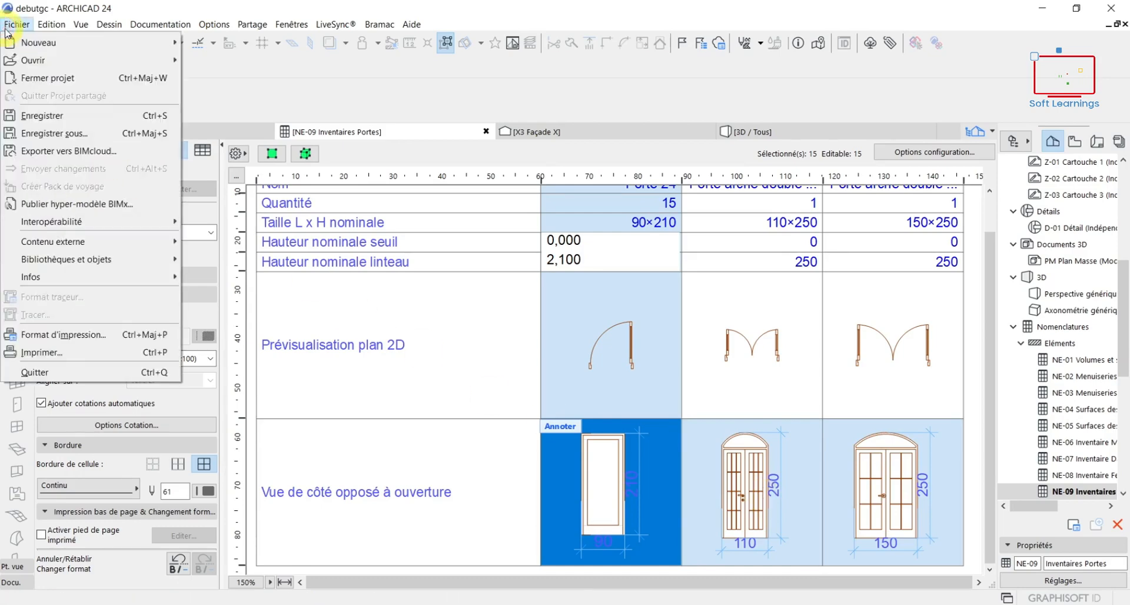
pyautogui.click(59, 353)
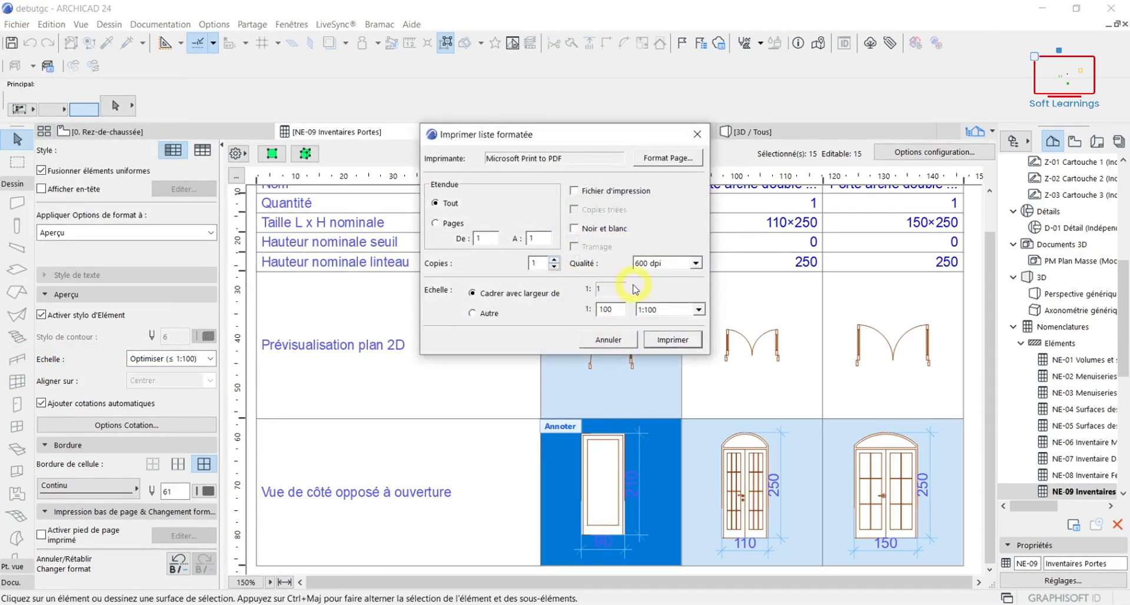
pyautogui.click(699, 310)
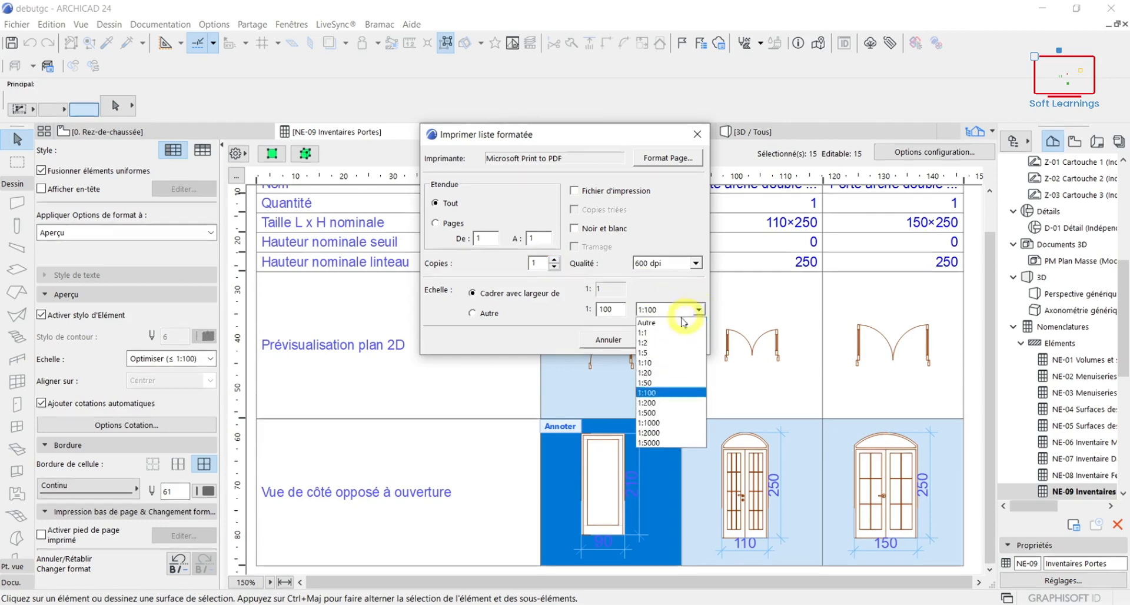
pyautogui.click(648, 333)
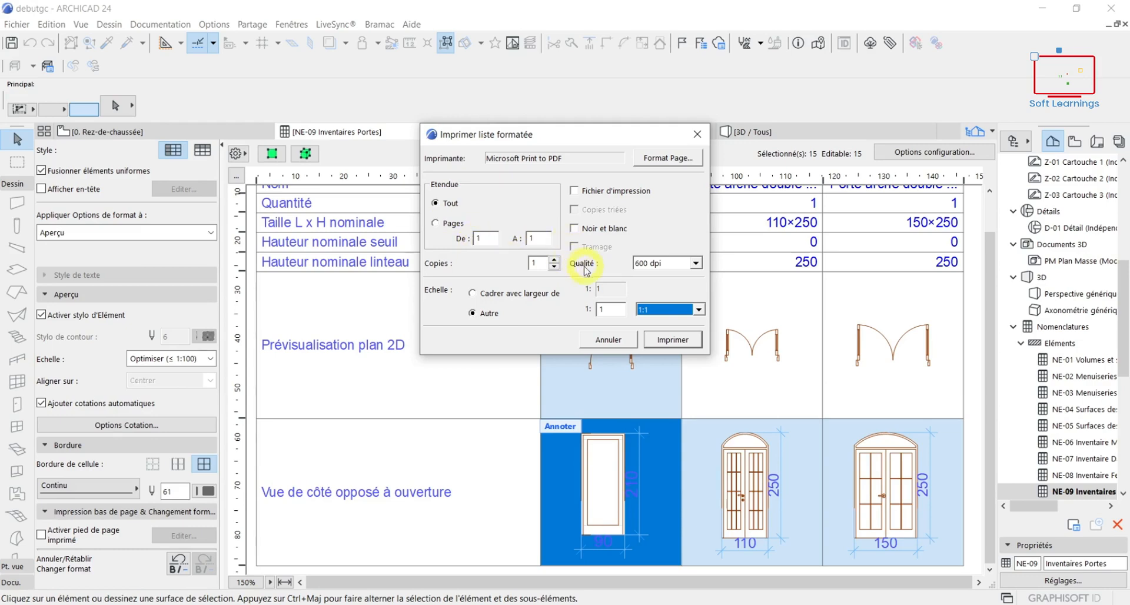
pyautogui.click(675, 342)
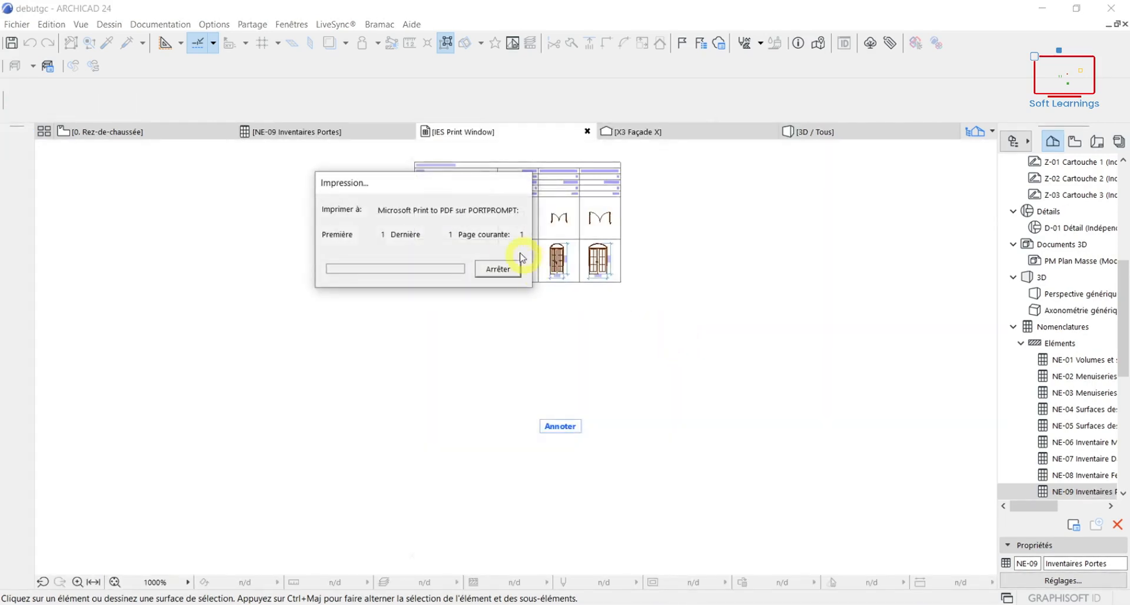
# Save the printed schedule in the Documents folder as a PDF named "inv porte"
pyautogui.moveTo(585, 202); pyautogui.dragTo(573, 336)
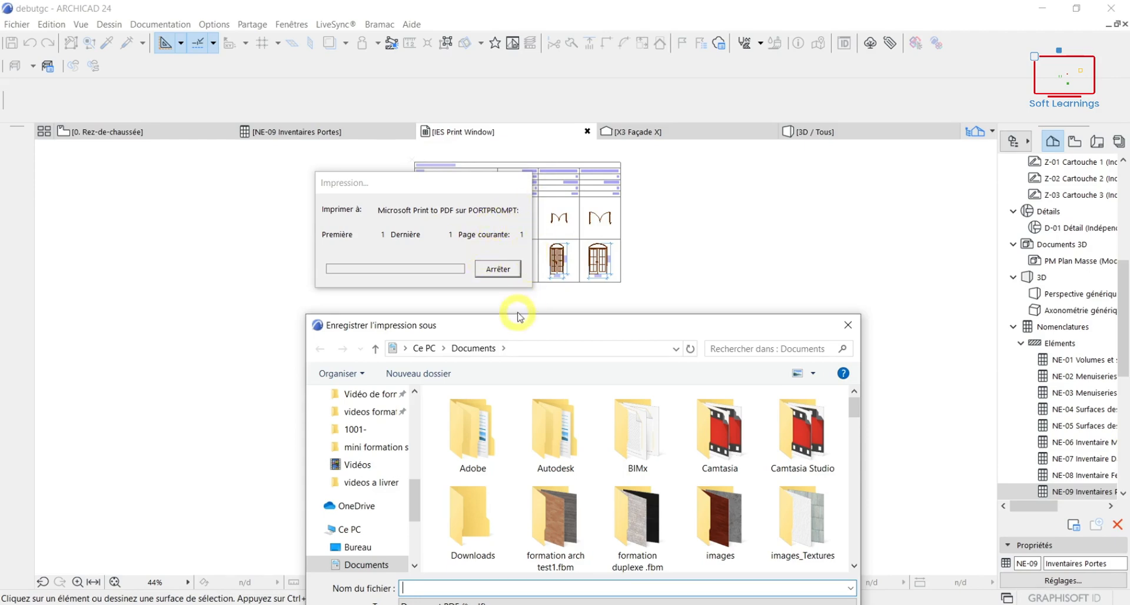
pyautogui.moveTo(521, 322); pyautogui.dragTo(528, 222)
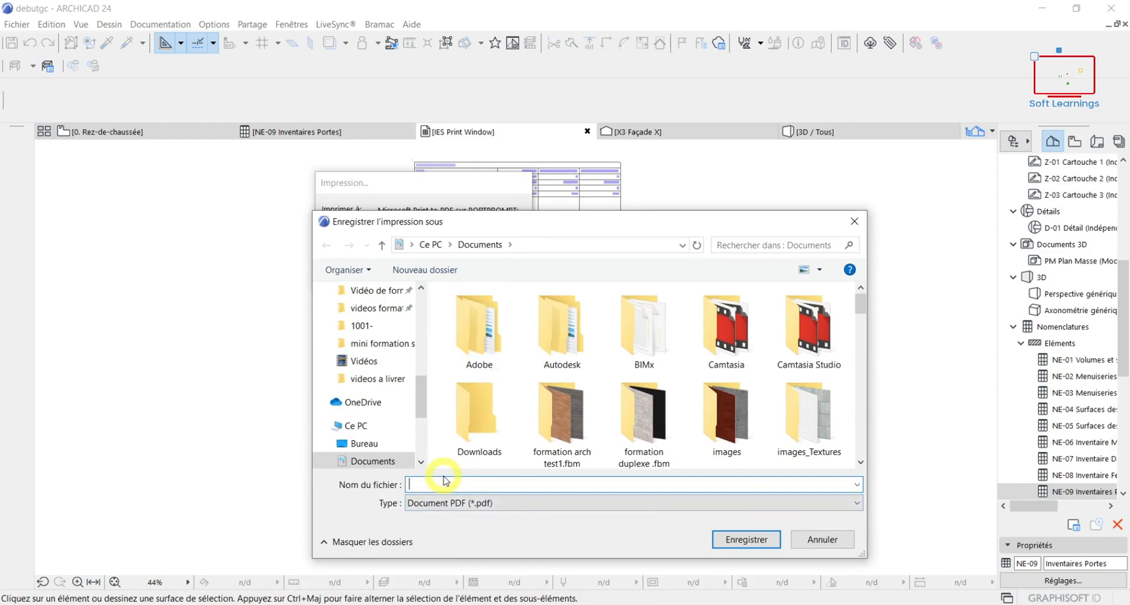
pyautogui.write('i')
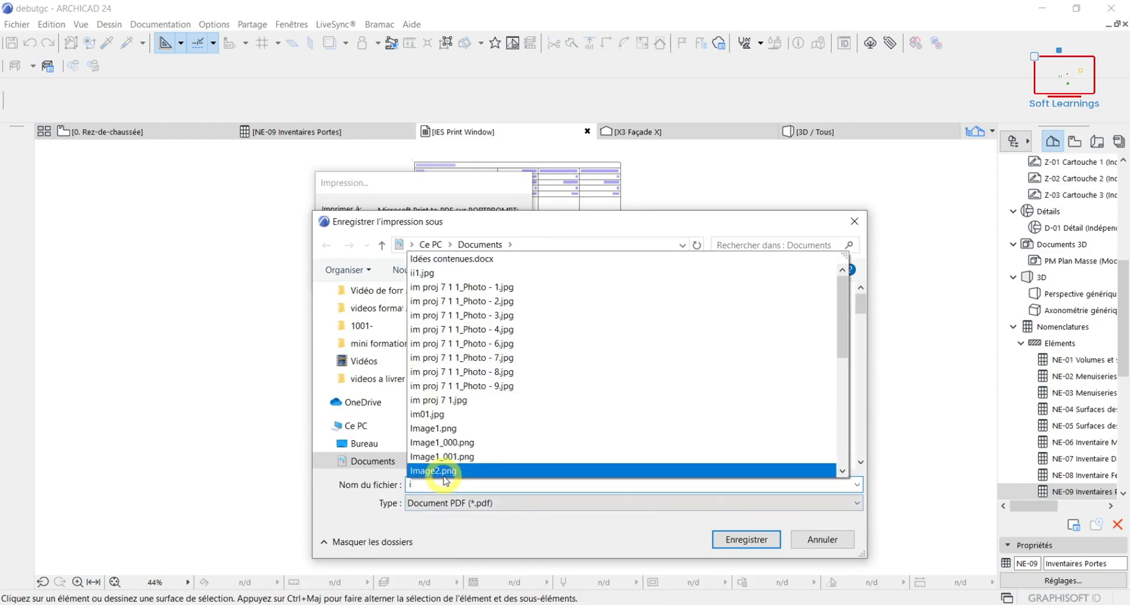
pyautogui.write('n')
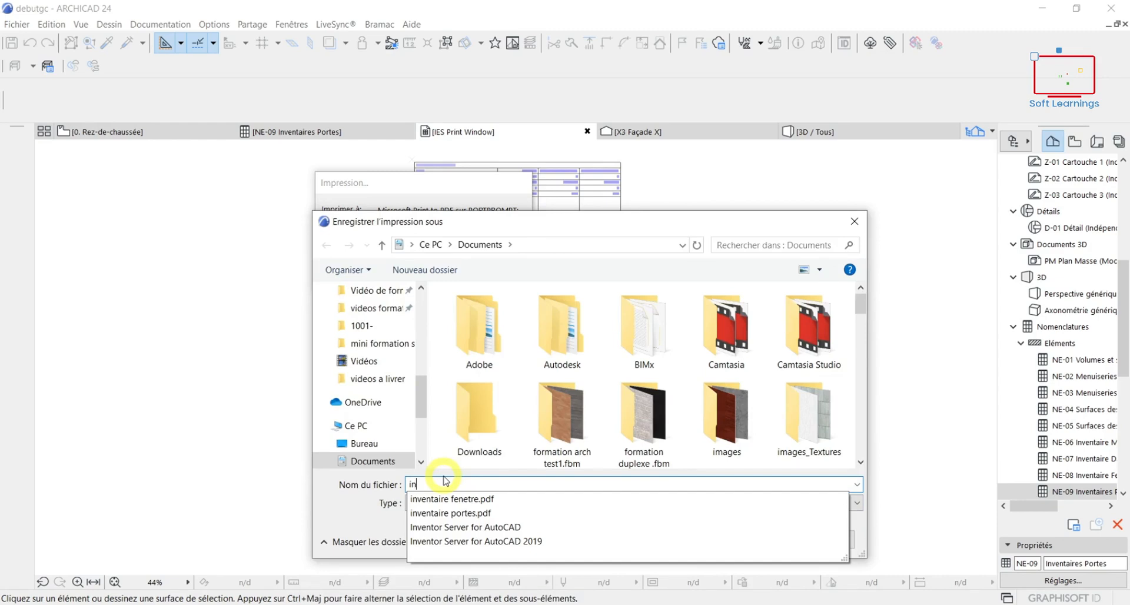
pyautogui.write('v porte')
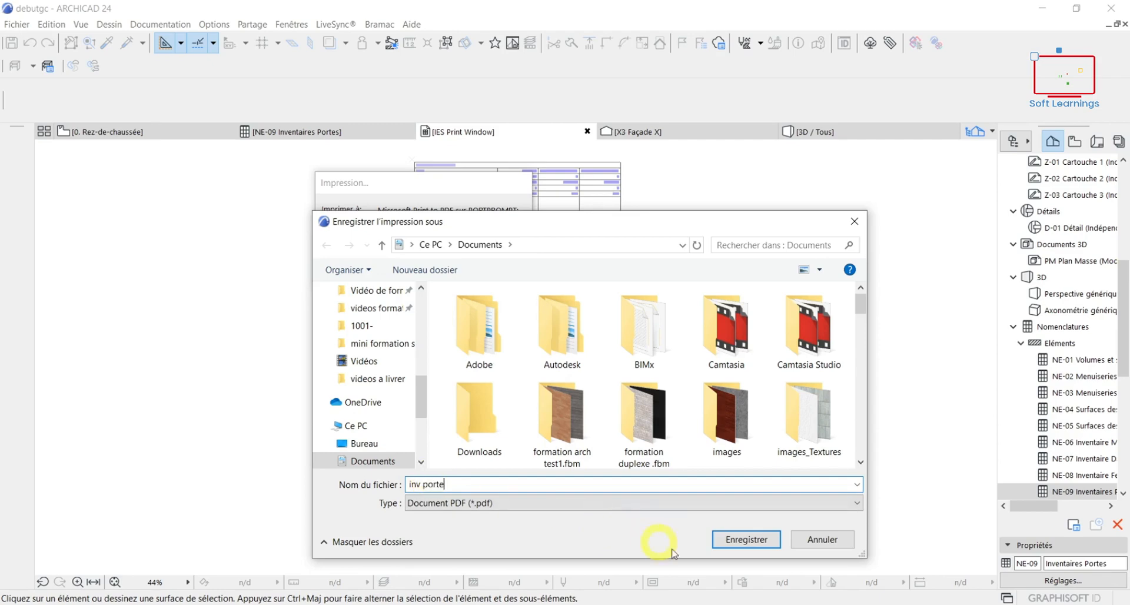
pyautogui.click(747, 539)
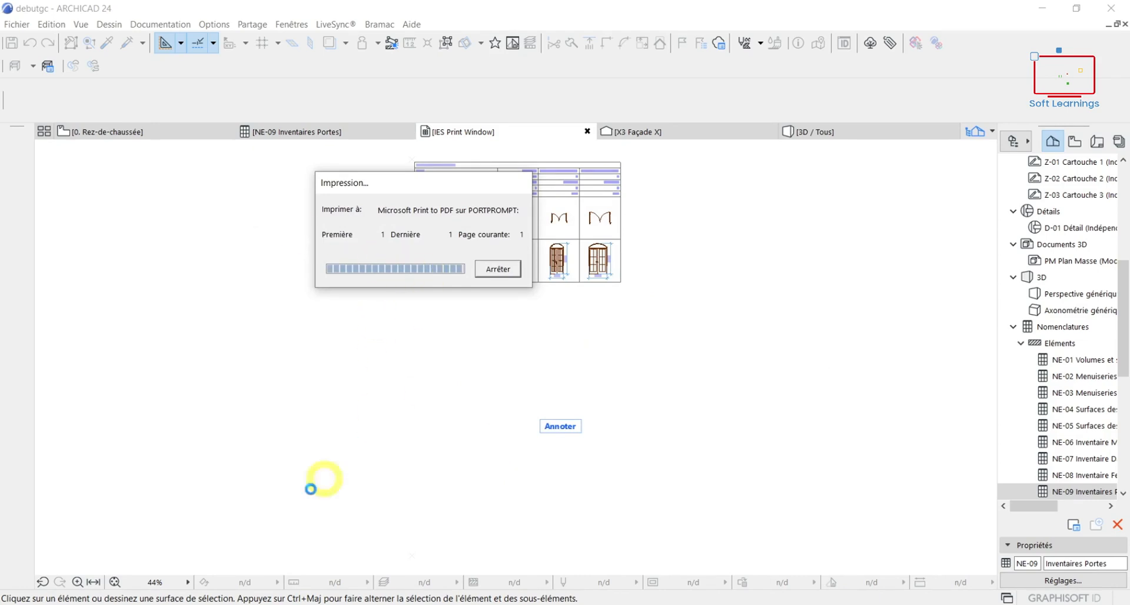
# Open inv porte.pdf from the Documents folder to check the printed door schedule, and return to the 0. Rez-de-chaussée plan in ARCHICAD
pyautogui.moveTo(377, 603)
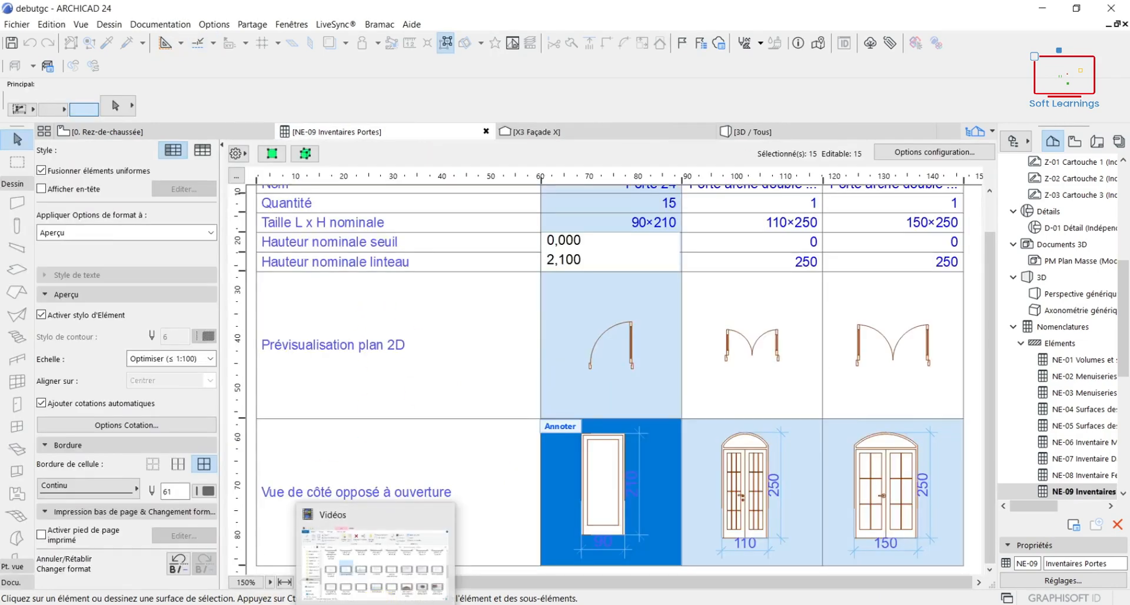
pyautogui.click(376, 604)
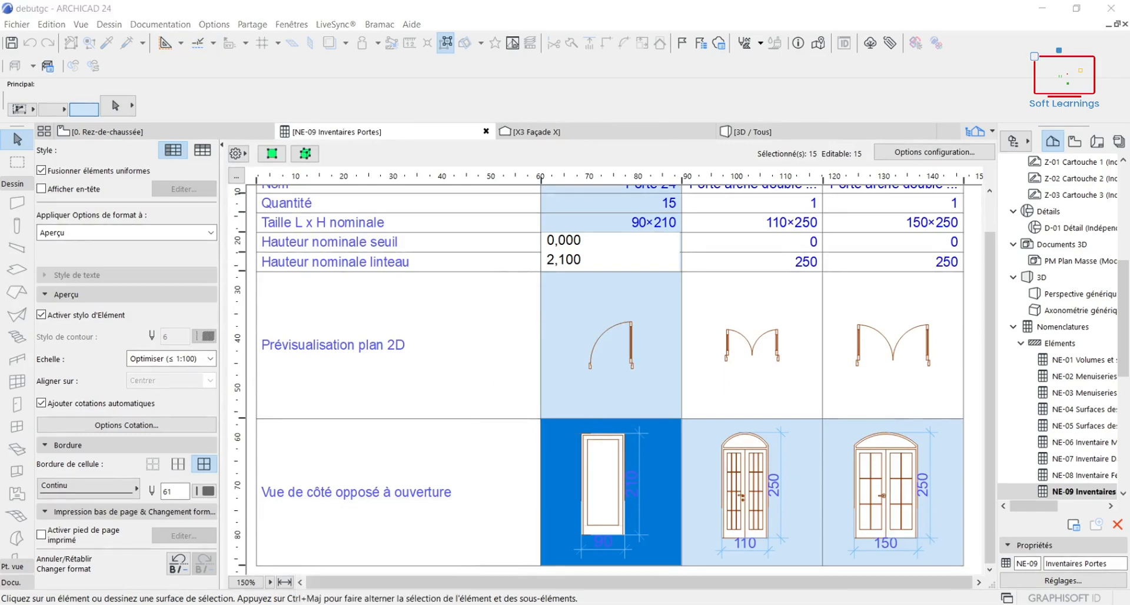
pyautogui.rightClick(375, 604)
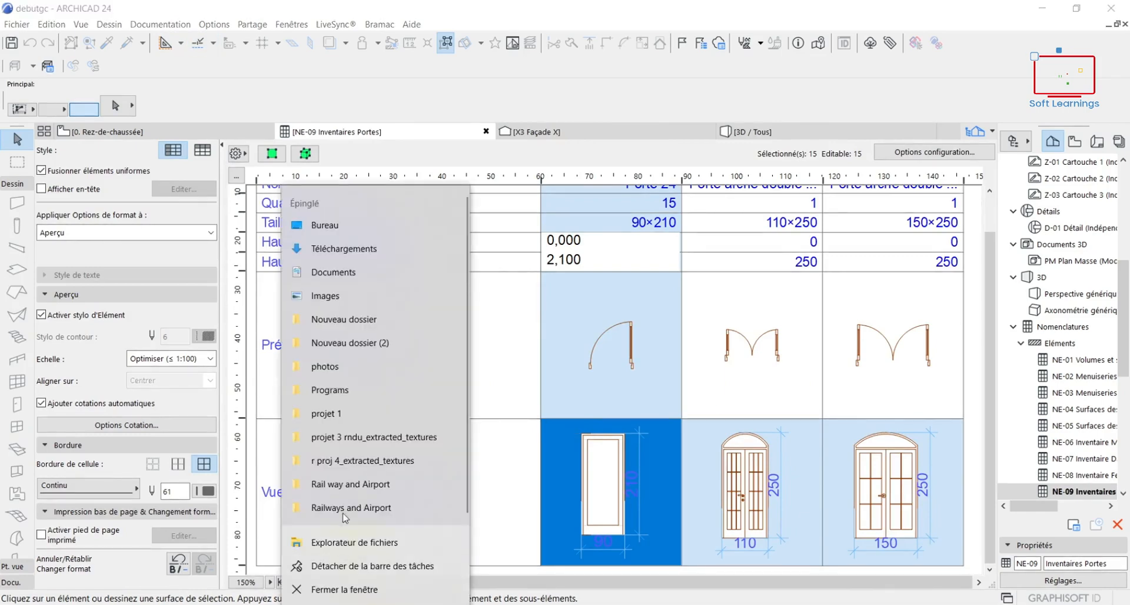
pyautogui.click(330, 272)
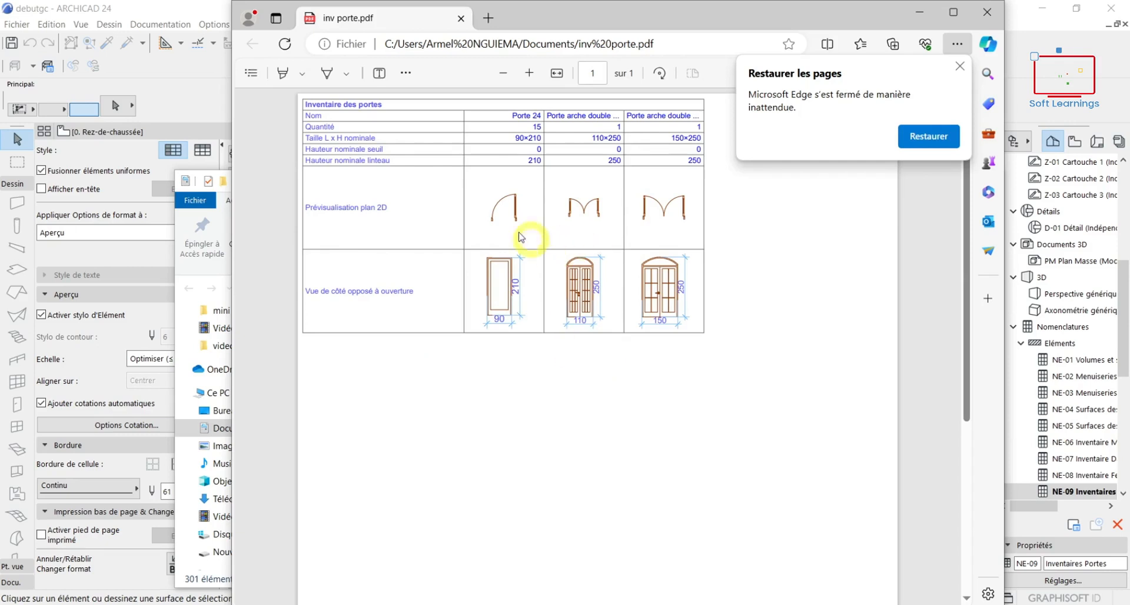
pyautogui.click(959, 67)
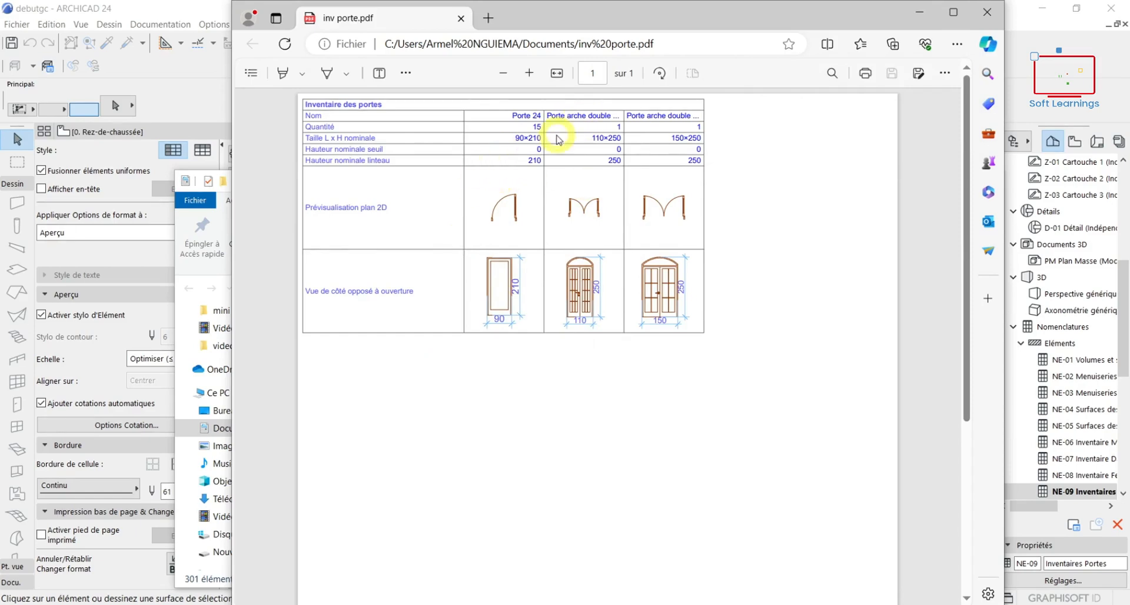
pyautogui.keyDown('ctrl'); pyautogui.scroll(3, 518, 183); pyautogui.keyUp('ctrl')
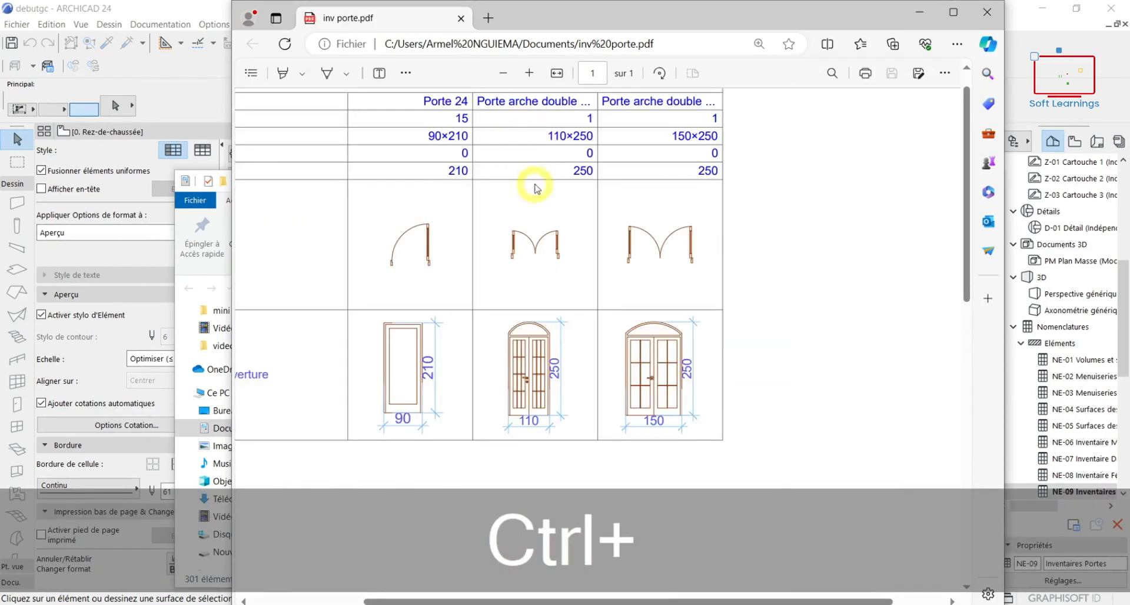
pyautogui.keyDown('ctrl'); pyautogui.scroll(-4, 462, 318); pyautogui.keyUp('ctrl')
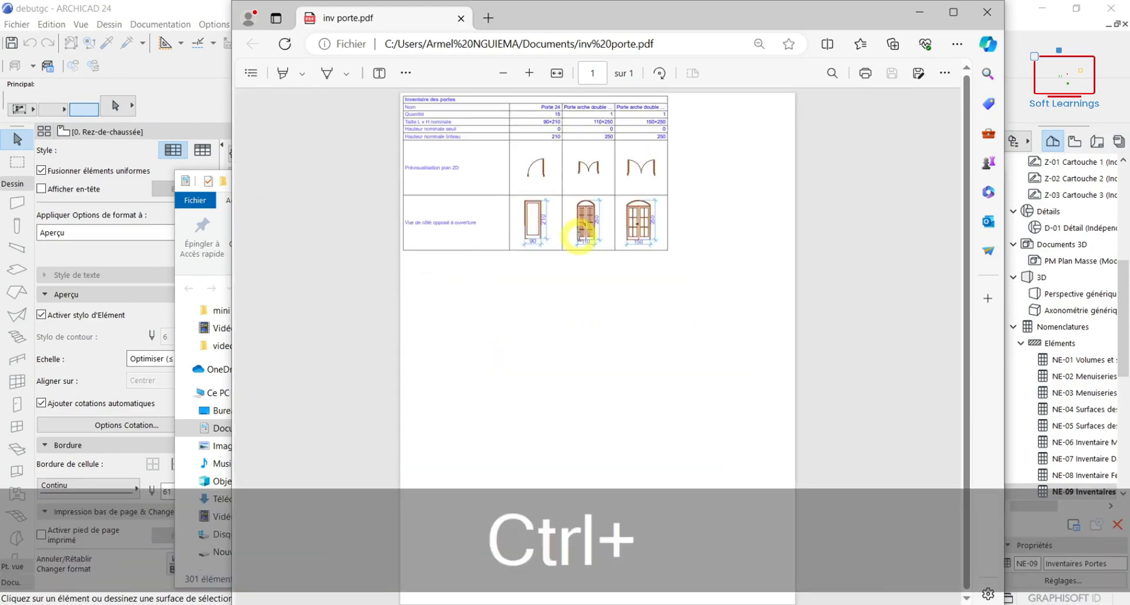
pyautogui.keyDown('ctrl'); pyautogui.scroll(3, 580, 235); pyautogui.keyUp('ctrl')
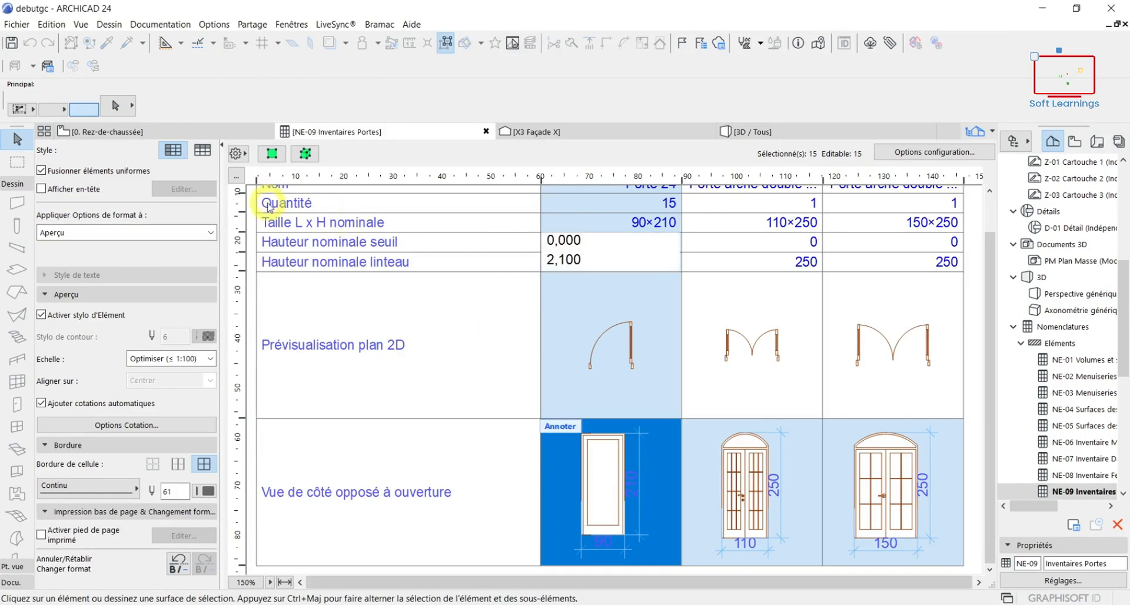
pyautogui.click(245, 132)
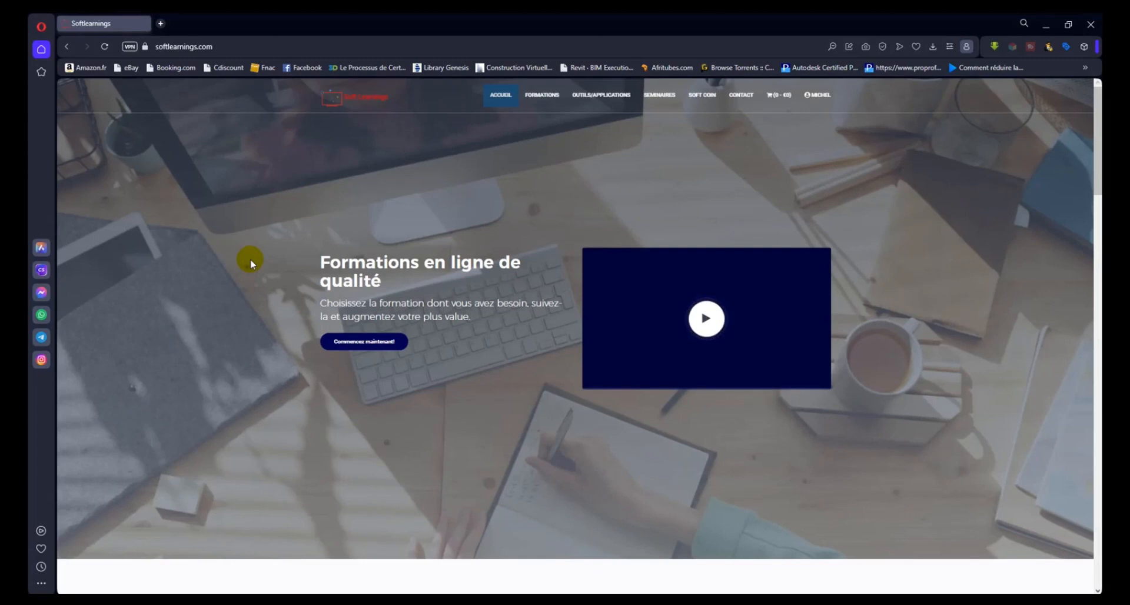
# Switch to the SoftLearnings website in the browser and look through its training courses, tools and applications, and seminars
pyautogui.scroll(-5, 250, 259)
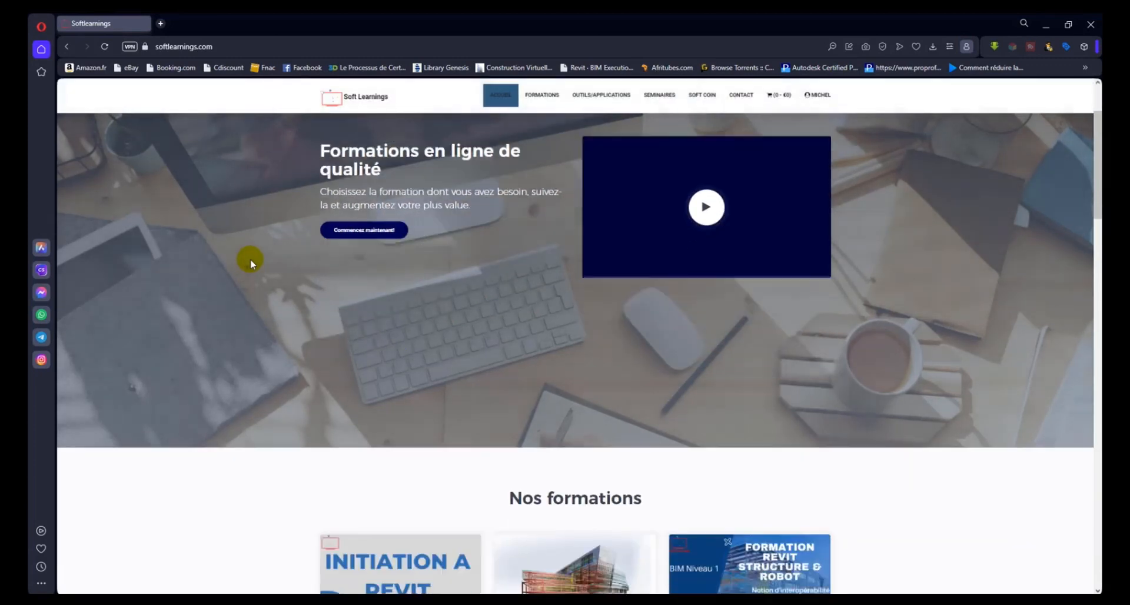
pyautogui.scroll(-3, 250, 262)
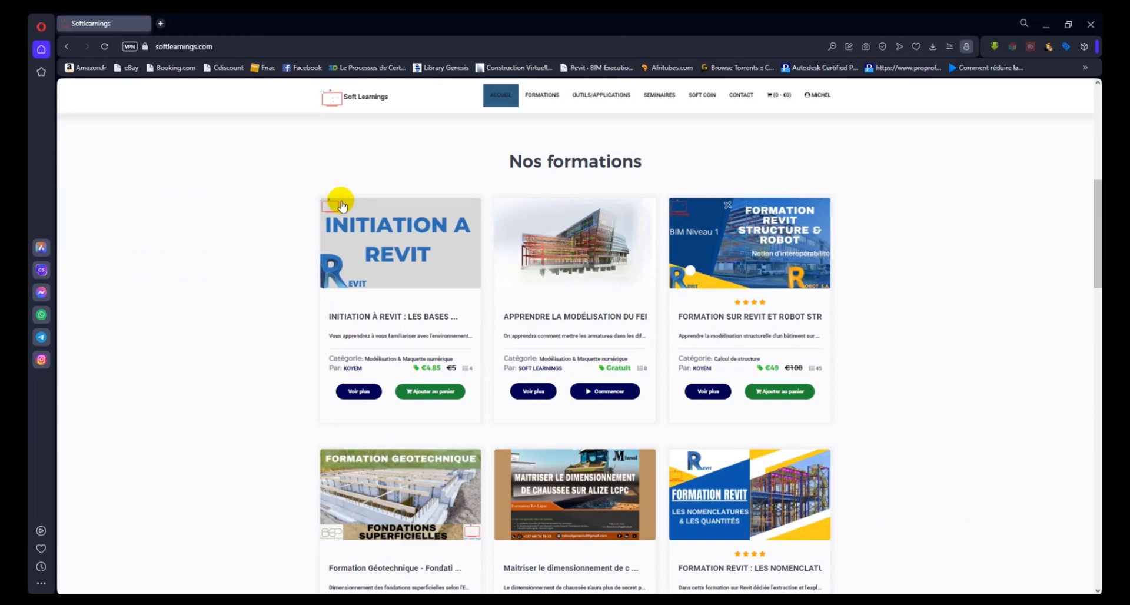
pyautogui.click(609, 94)
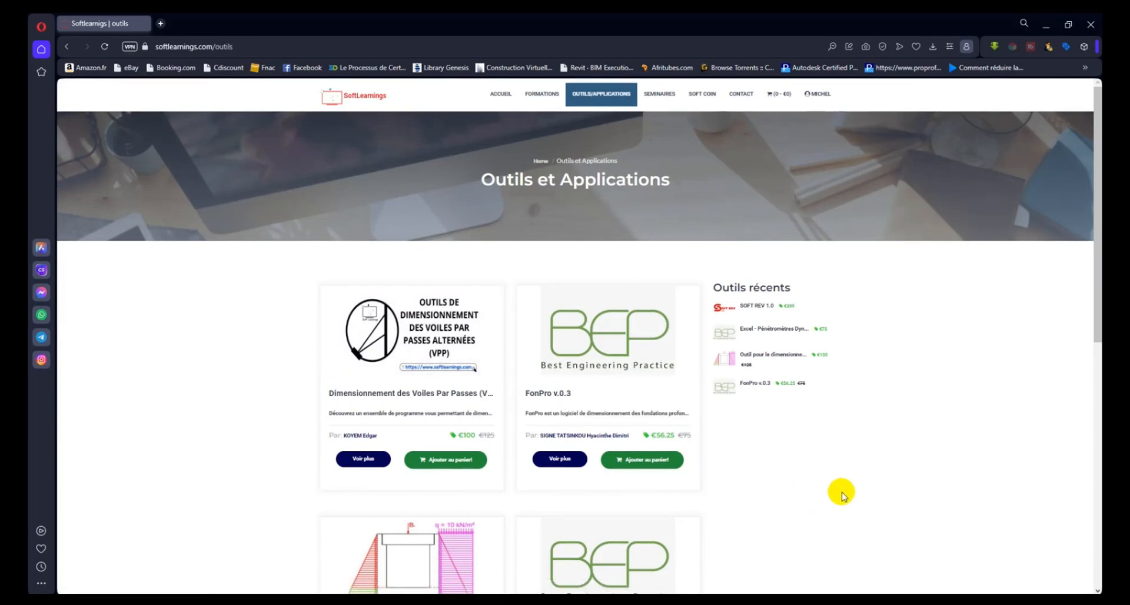
pyautogui.click(661, 97)
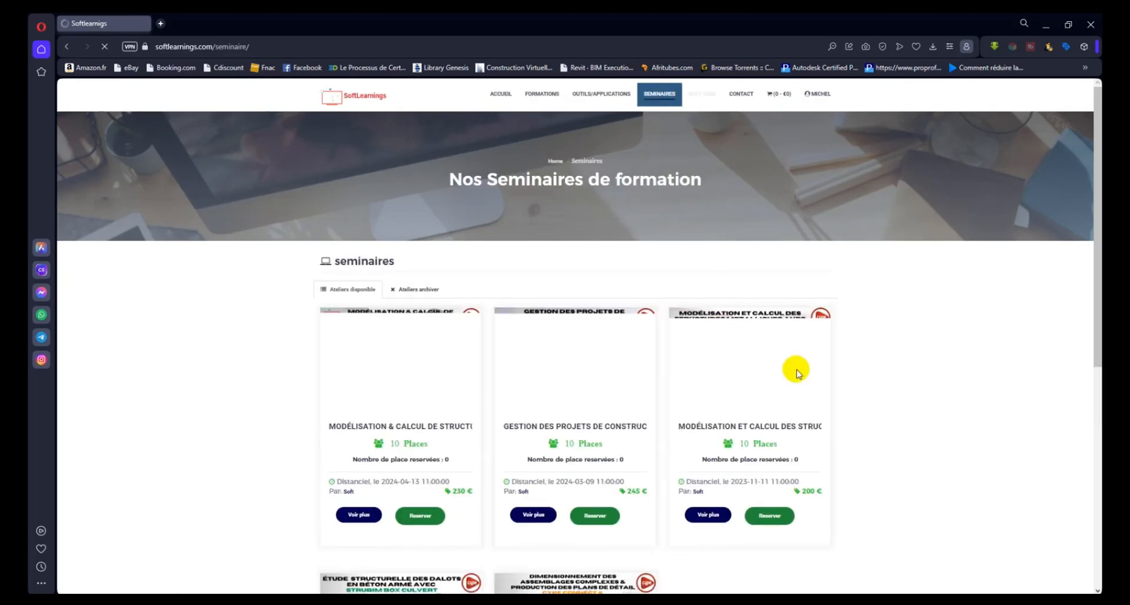
pyautogui.scroll(-3, 940, 410)
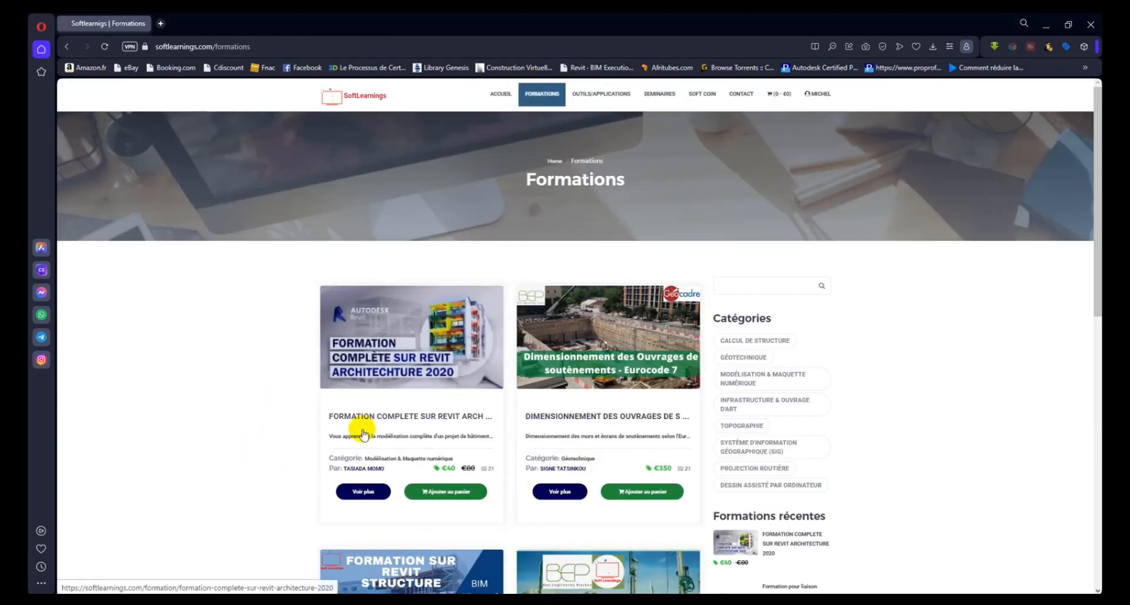
# Open the Formation complete sur Revit Architecture 2020 course and examine its content, description and included tools
pyautogui.click(458, 500)
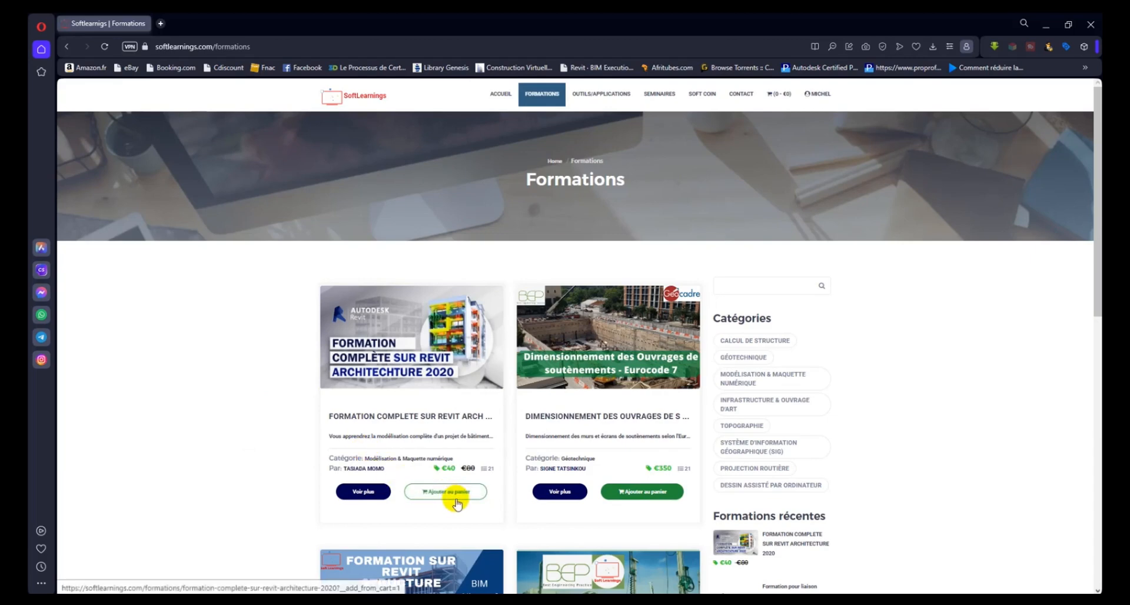
pyautogui.click(363, 494)
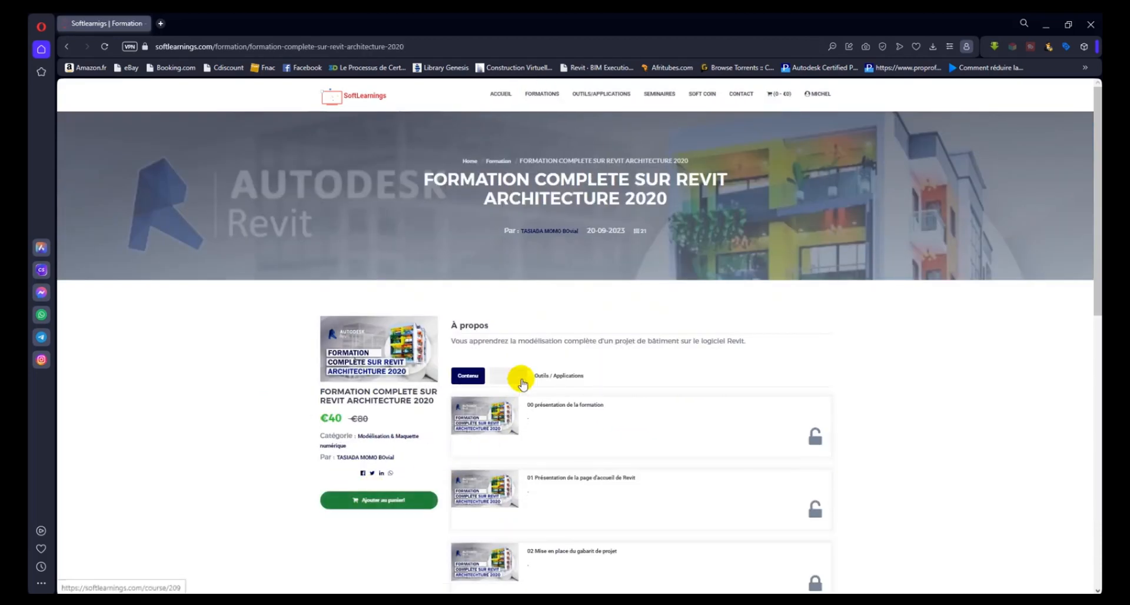
pyautogui.scroll(-2, 522, 389)
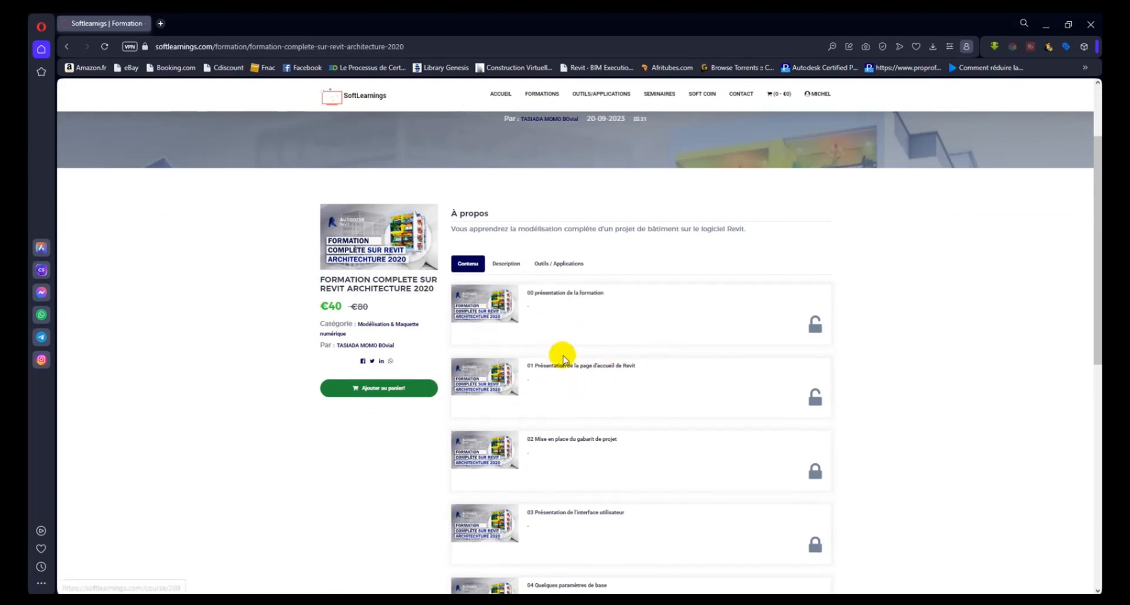
pyautogui.click(506, 265)
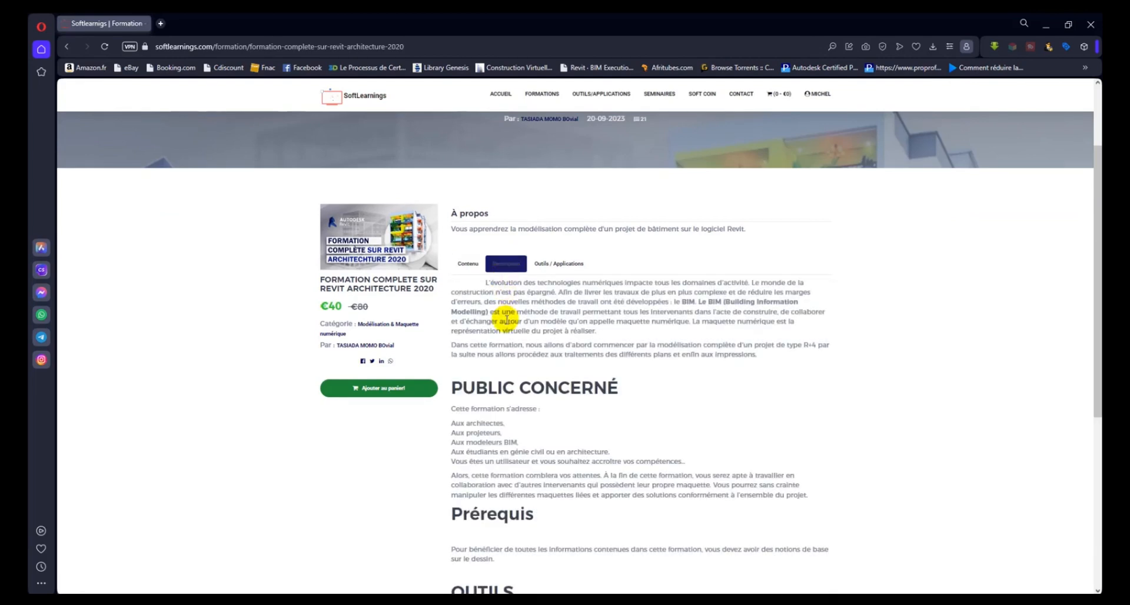
pyautogui.click(559, 264)
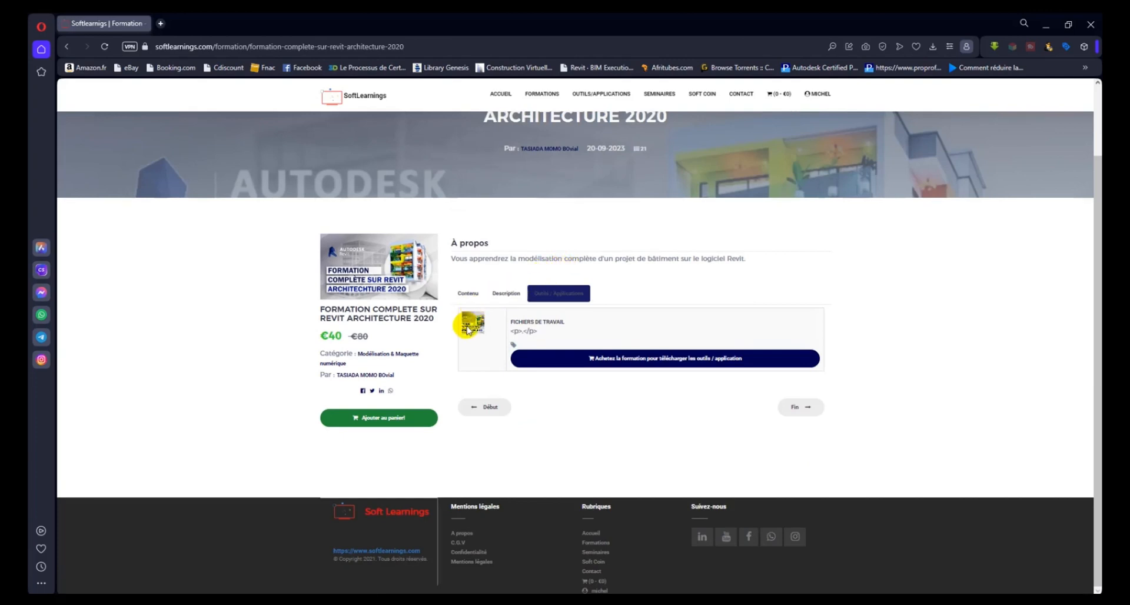
# Add the Revit Architecture 2020 course to the cart and proceed to payment with the general sales conditions accepted
pyautogui.click(387, 418)
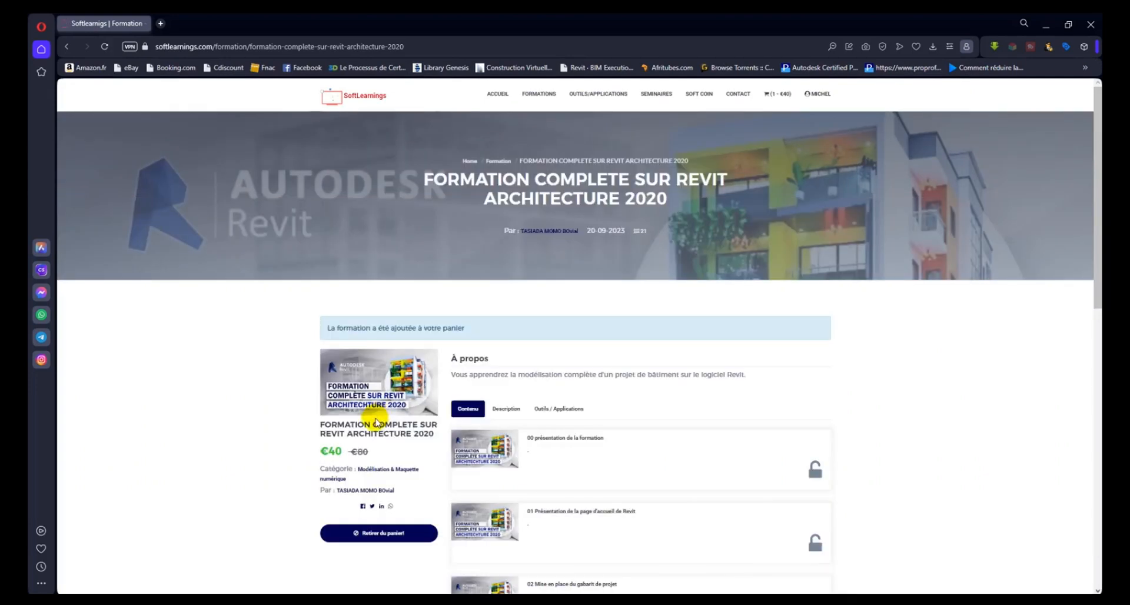
pyautogui.click(779, 96)
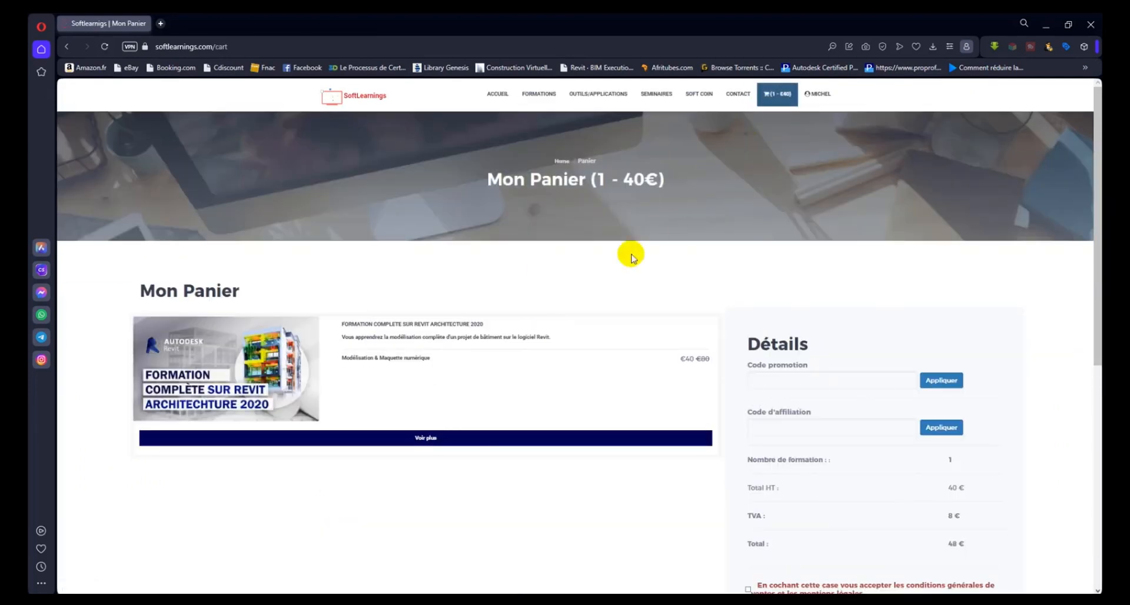
pyautogui.scroll(-1, 666, 336)
pyautogui.scroll(-1, 694, 343)
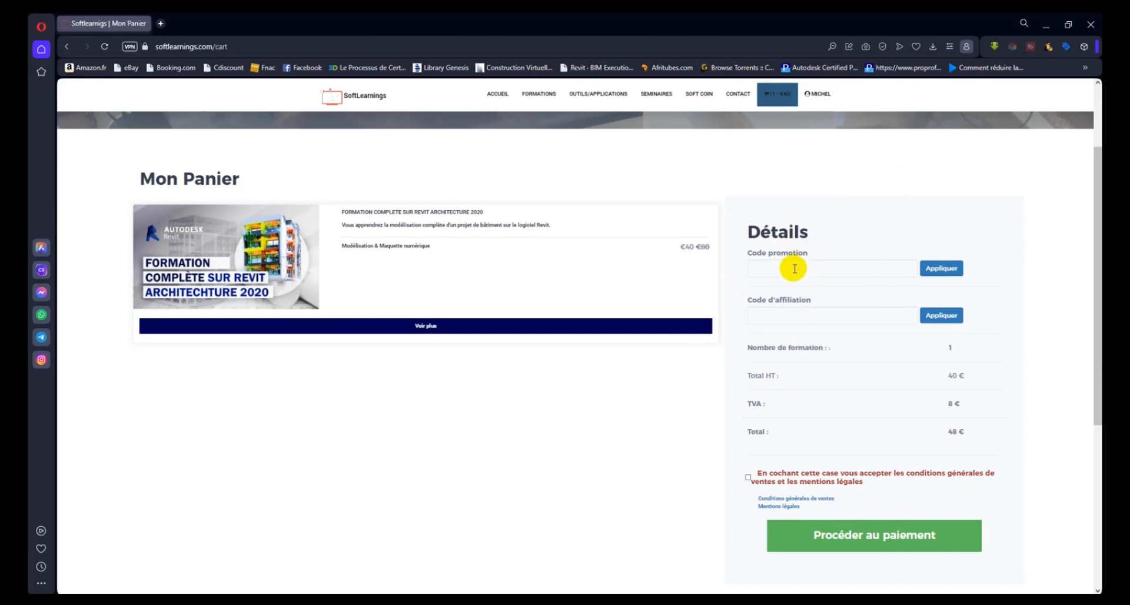
pyautogui.click(749, 478)
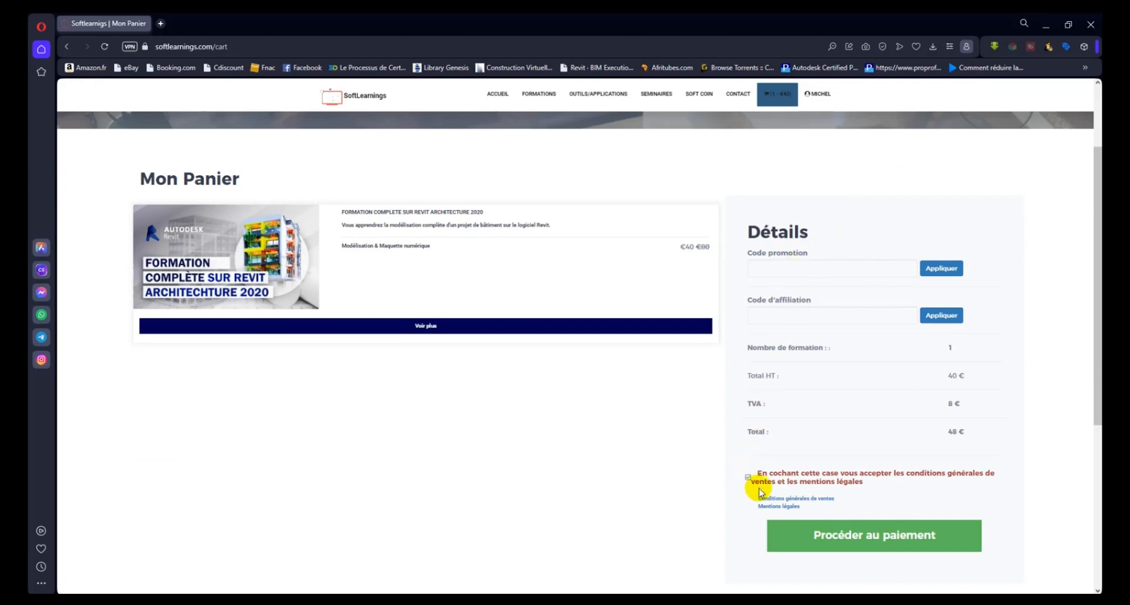
pyautogui.click(872, 537)
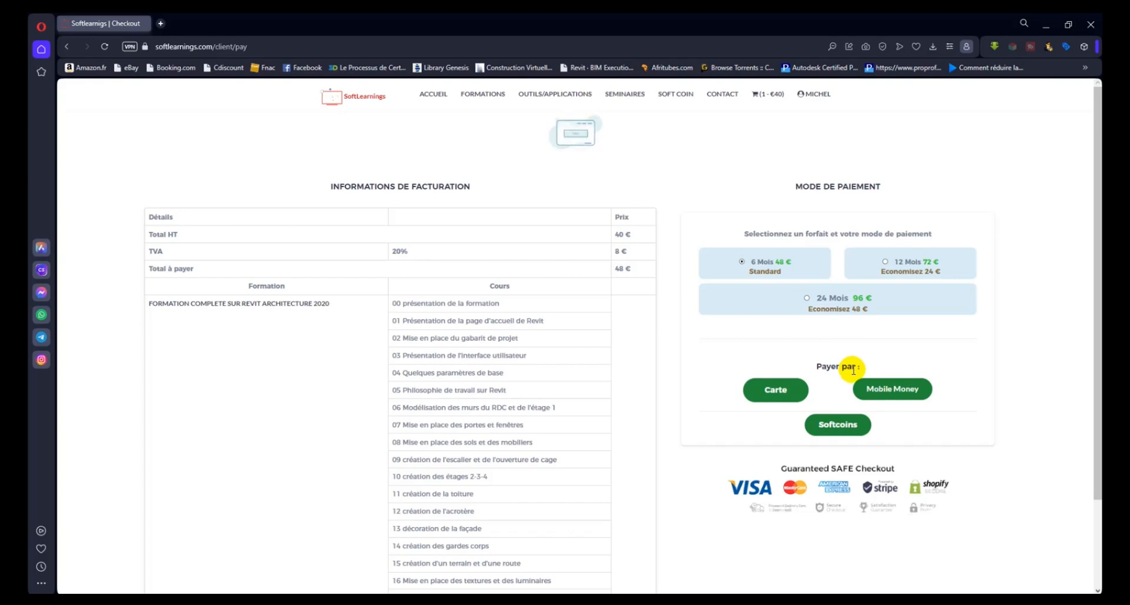
# Look at the Softcoins payment option and examine the card payment form for a 140 € Soft Coin recharge
pyautogui.click(827, 430)
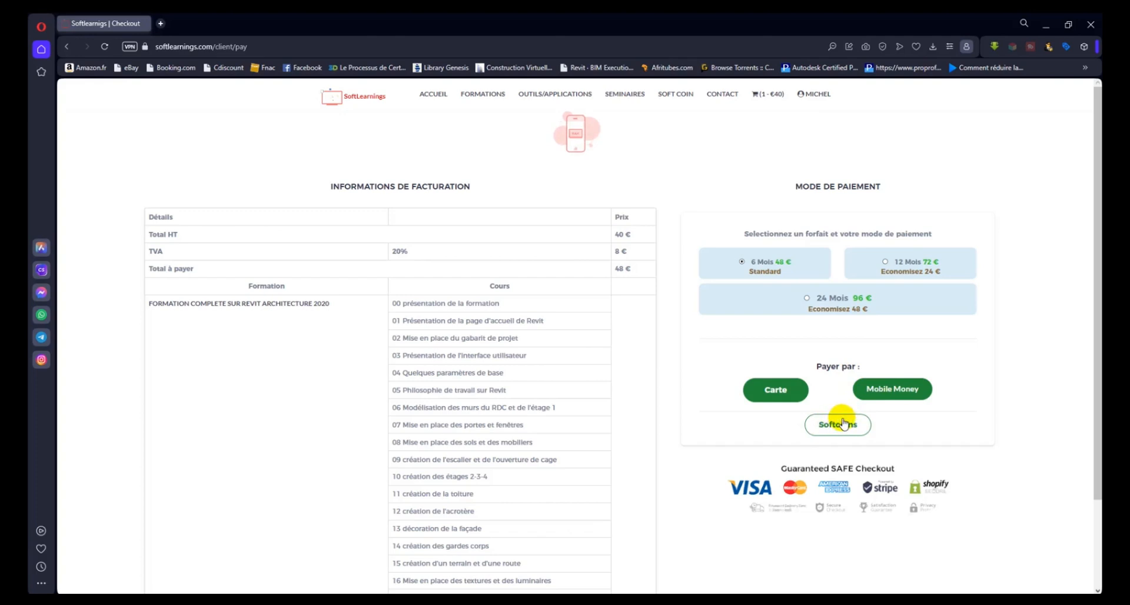
pyautogui.click(843, 424)
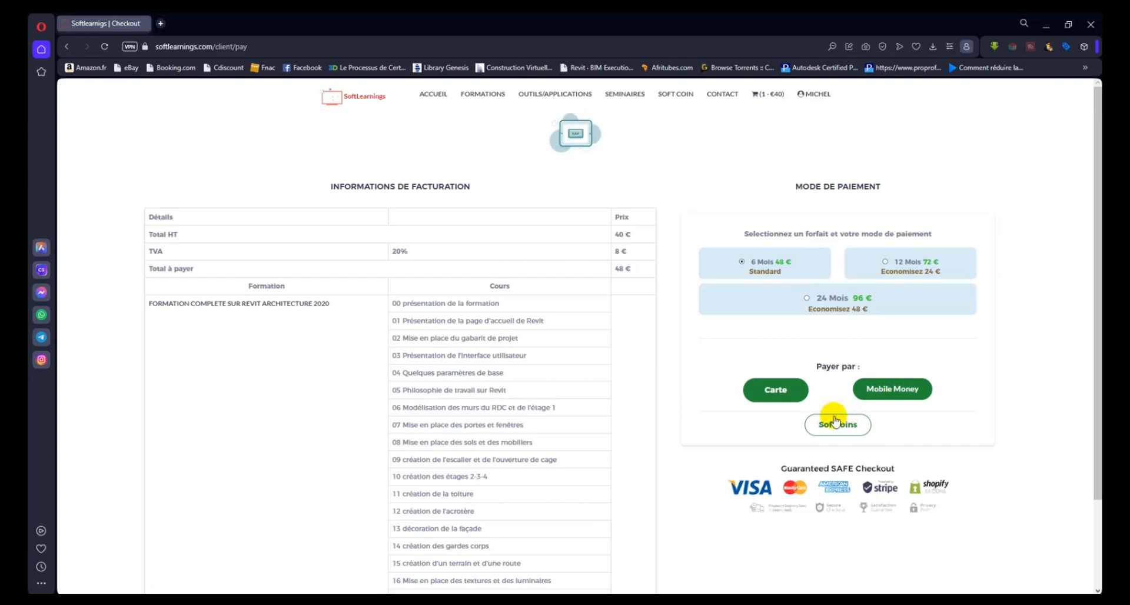
pyautogui.click(674, 96)
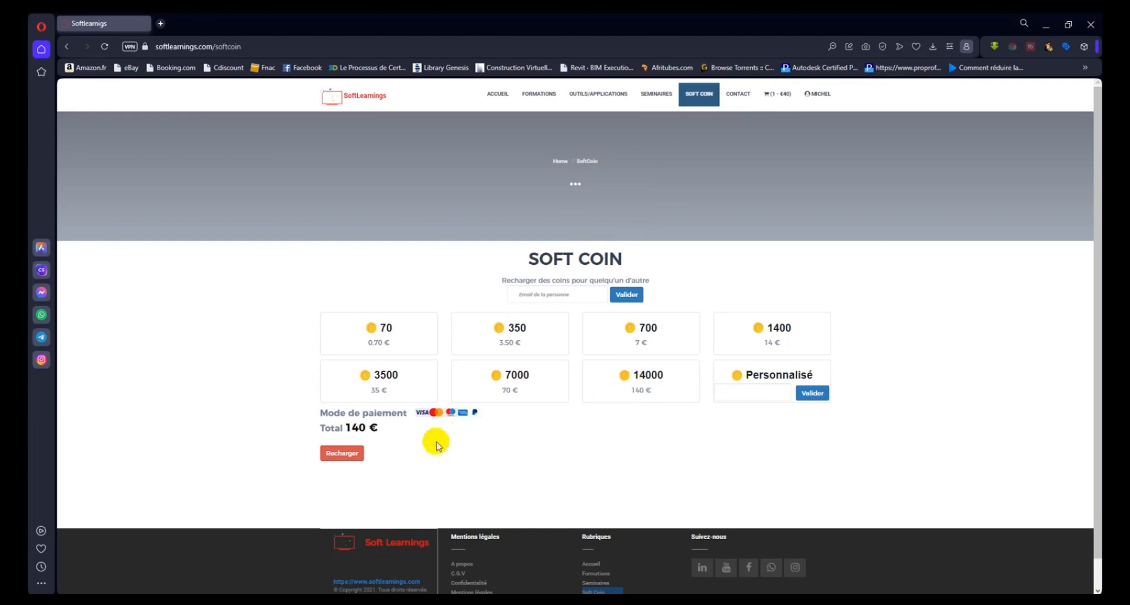
pyautogui.click(337, 458)
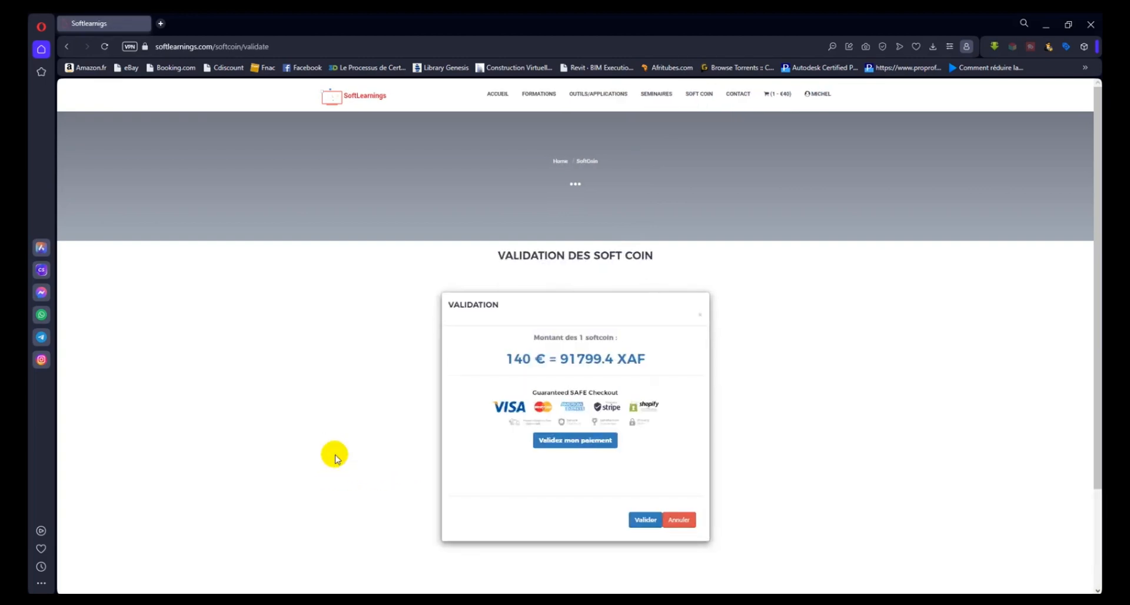
pyautogui.scroll(-1, 418, 440)
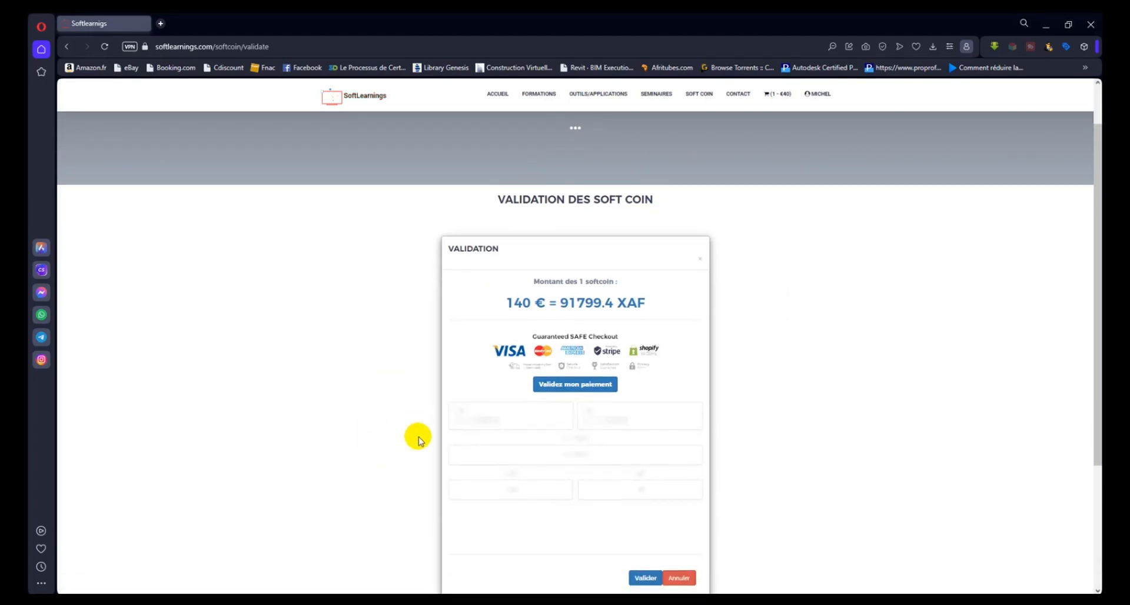
pyautogui.scroll(-2, 515, 507)
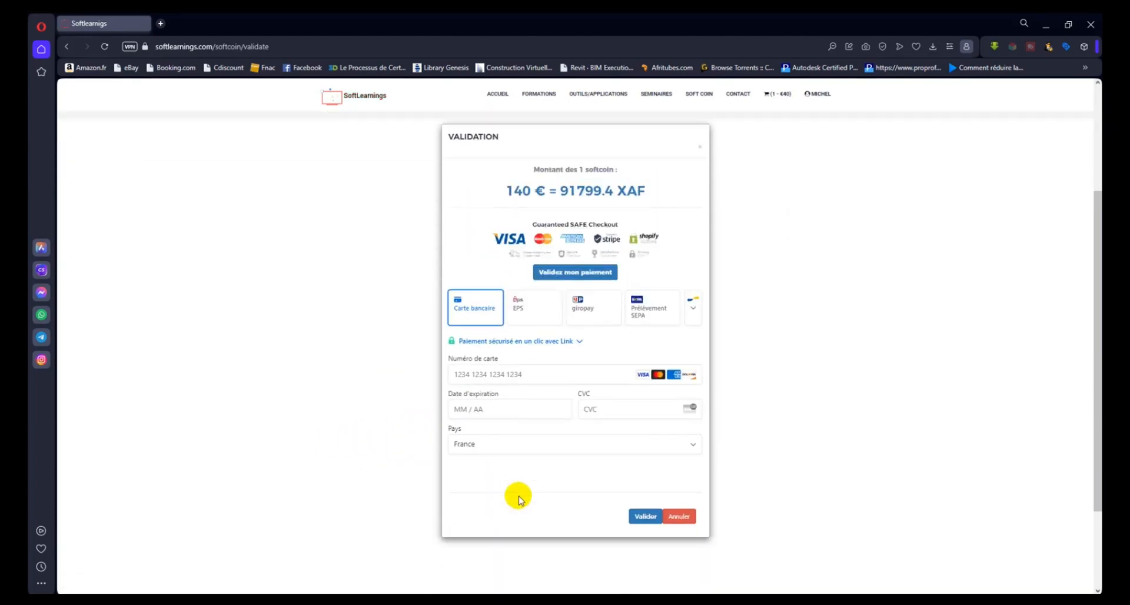
pyautogui.scroll(1, 577, 419)
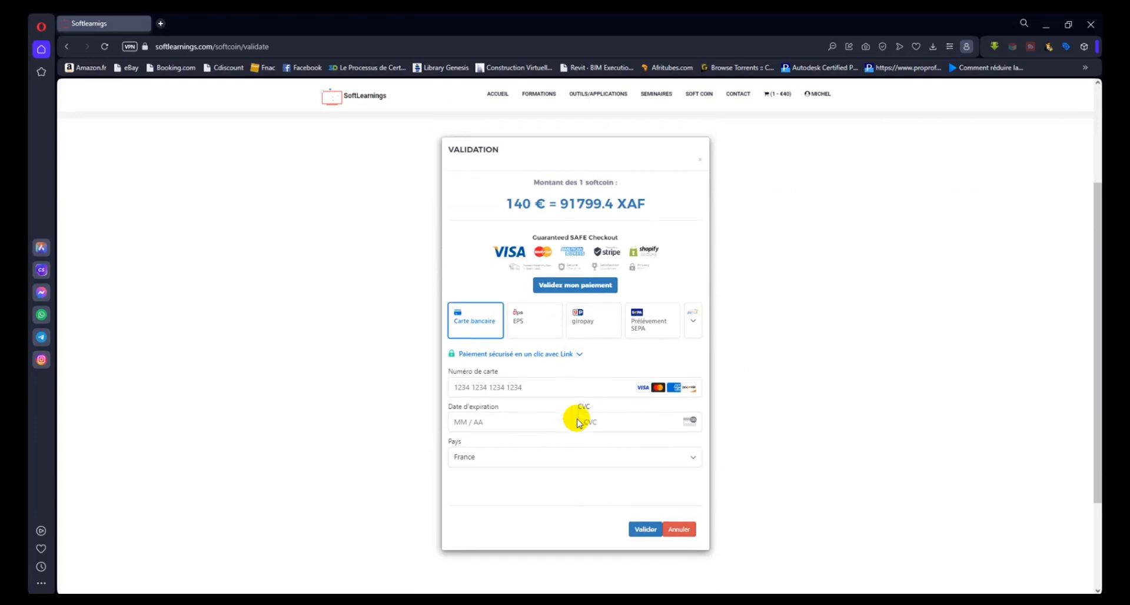
pyautogui.scroll(1, 579, 421)
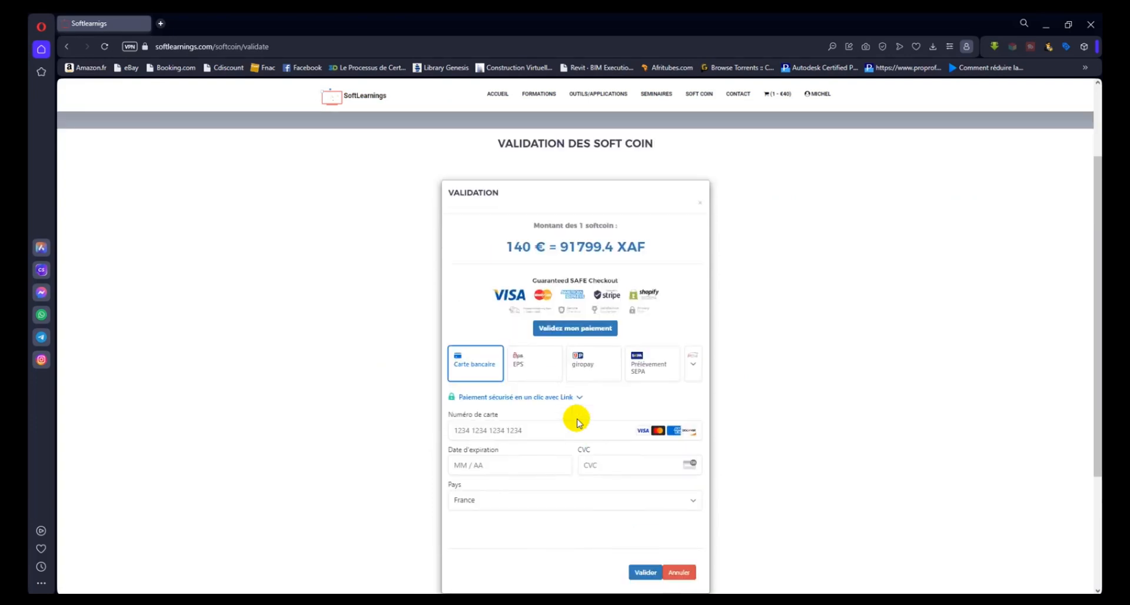
# Open the account dashboard and view the coins section
pyautogui.click(821, 96)
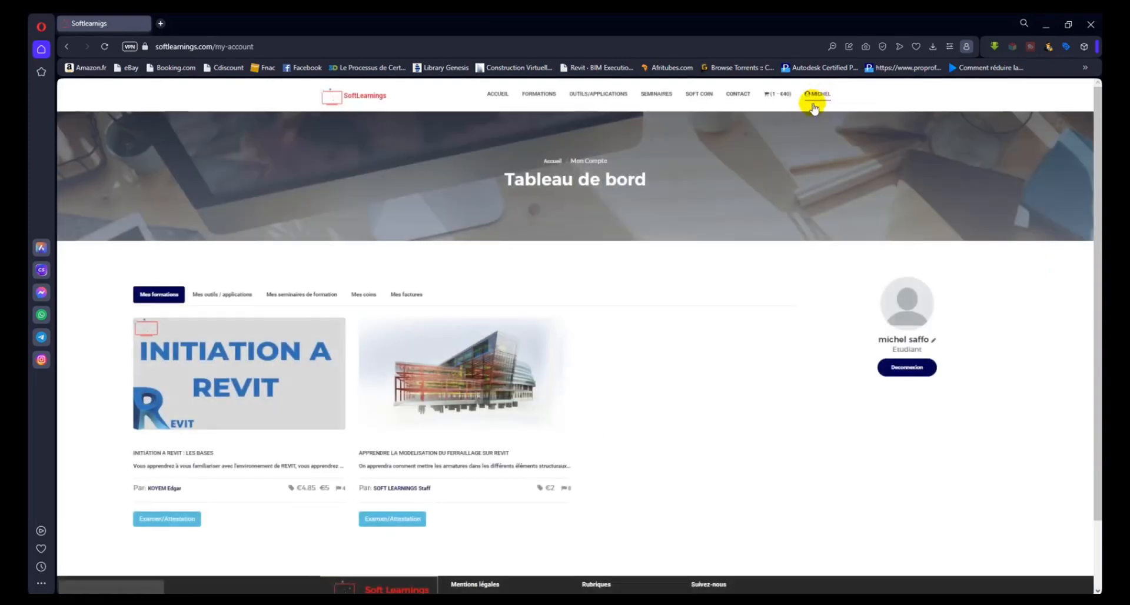
pyautogui.click(363, 298)
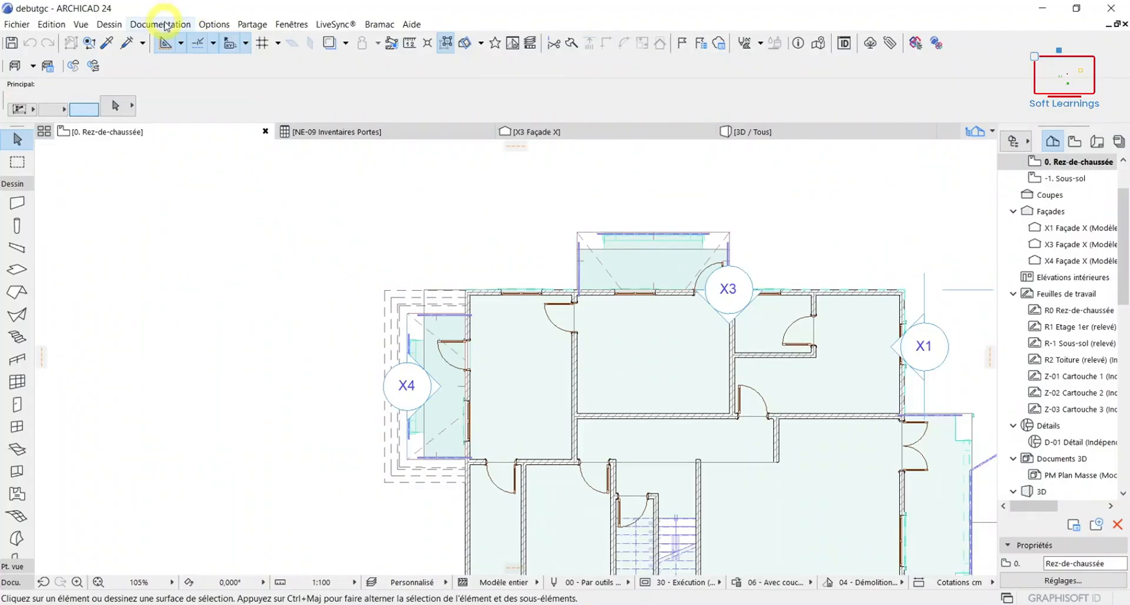
# Open the NE-08 Inventaire Fenêtres schedule and look through its rows from the element ID to the contextual opening ID
pyautogui.click(162, 24)
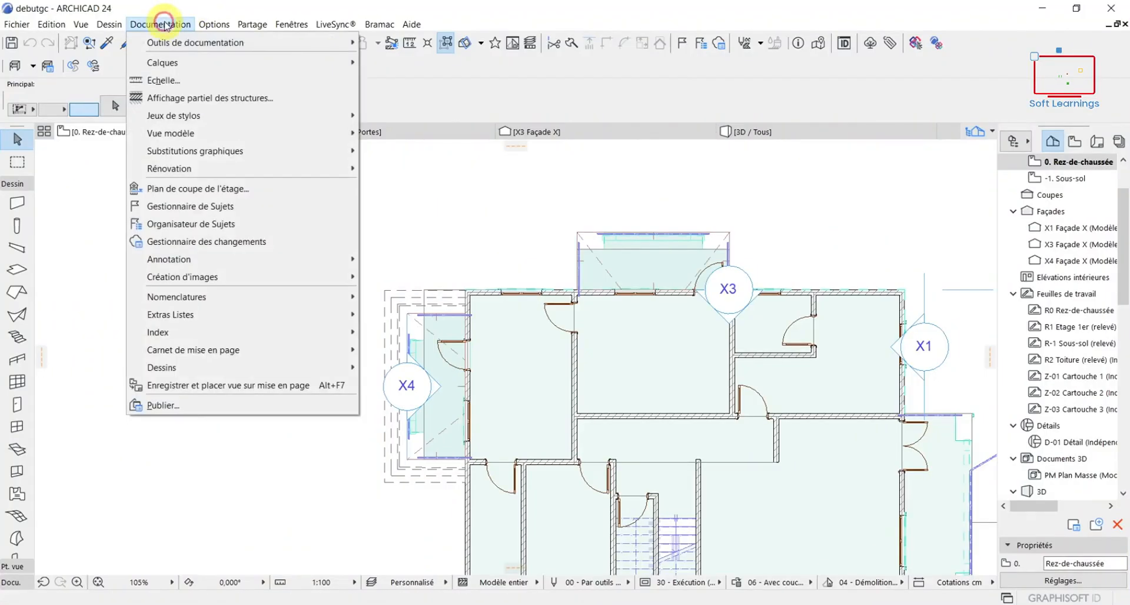
pyautogui.moveTo(303, 302)
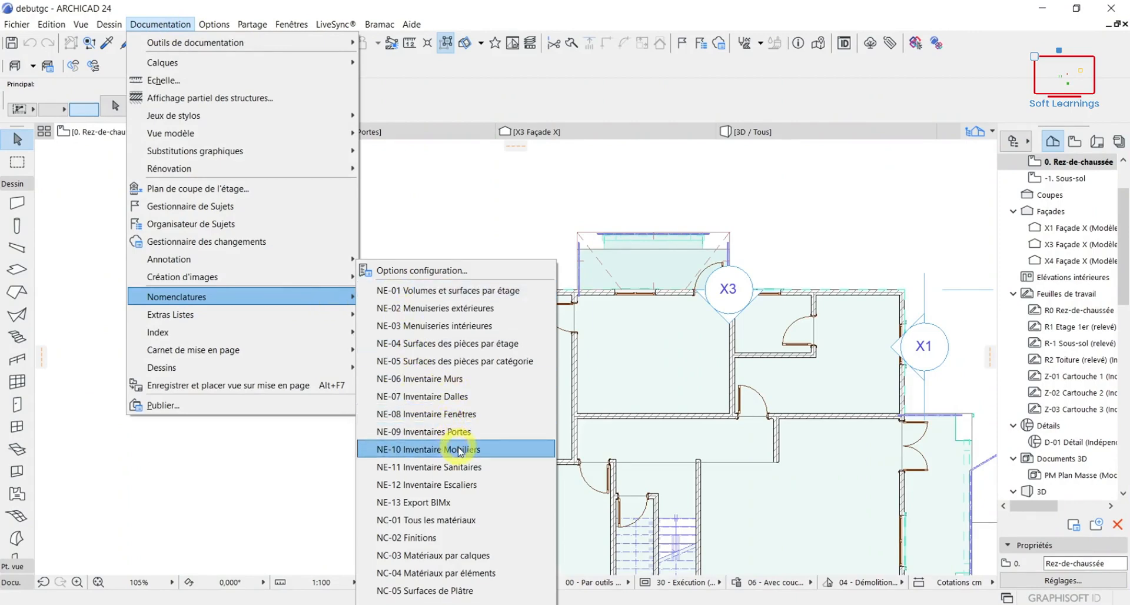
pyautogui.click(454, 414)
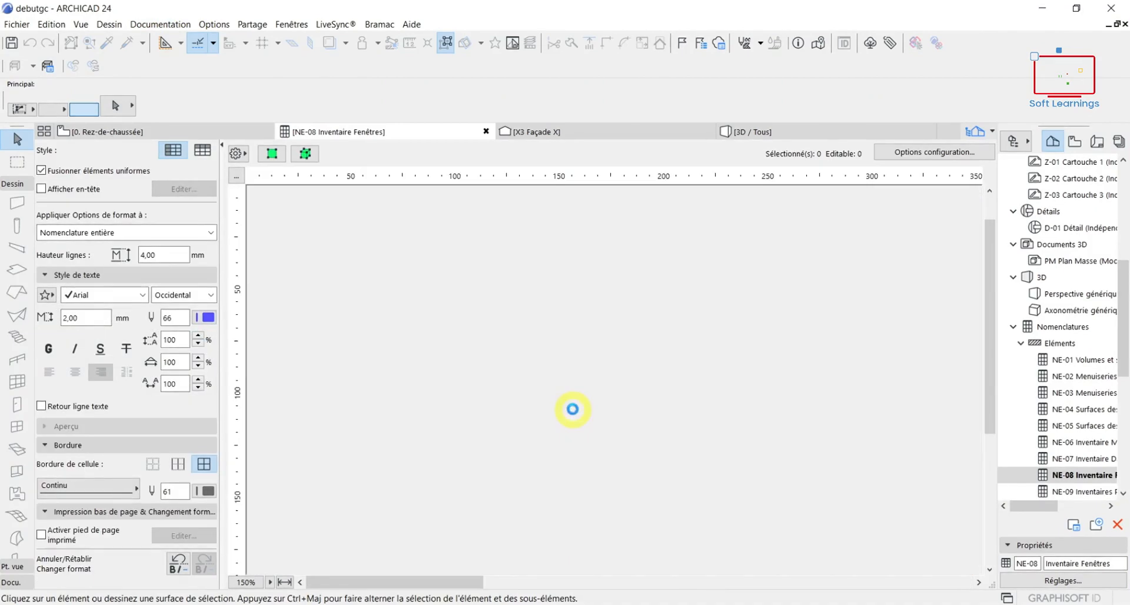
pyautogui.scroll(-3, 632, 412)
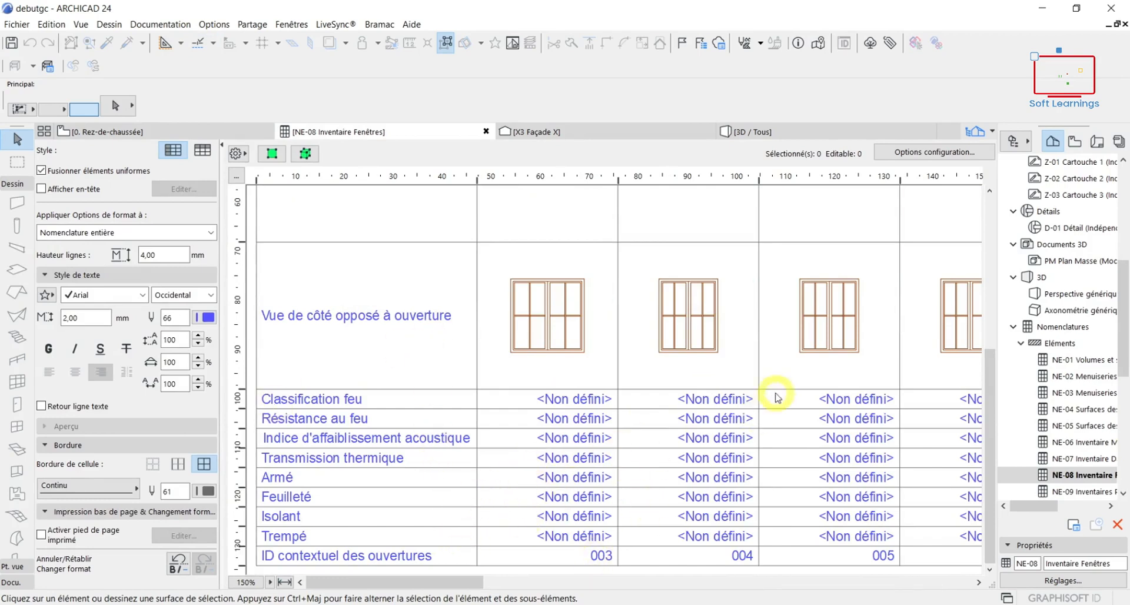
pyautogui.scroll(5, 689, 463)
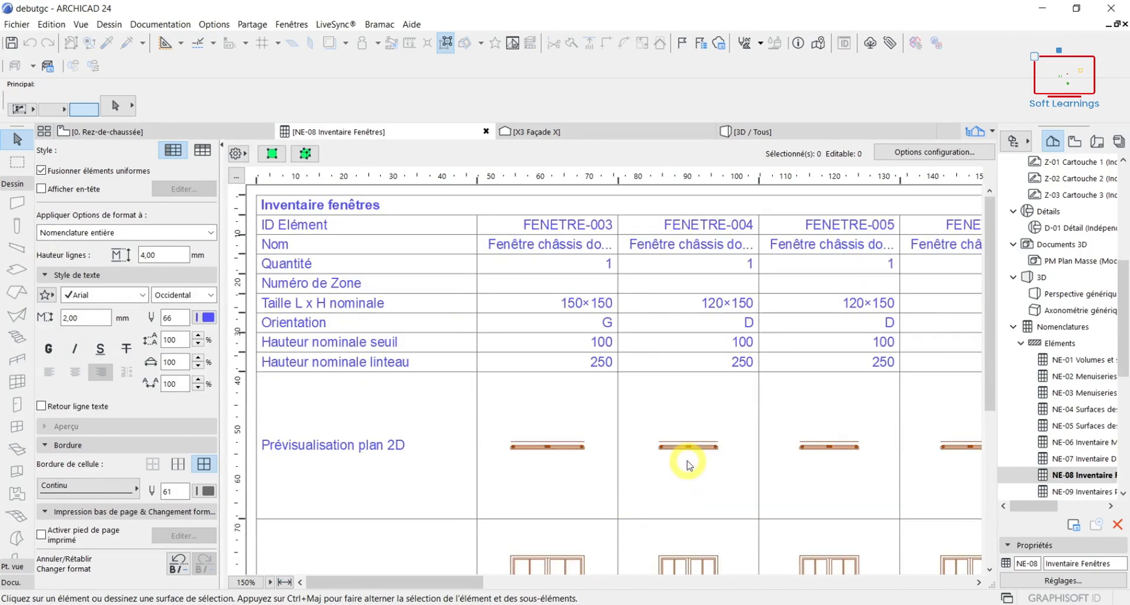
pyautogui.scroll(-5, 687, 463)
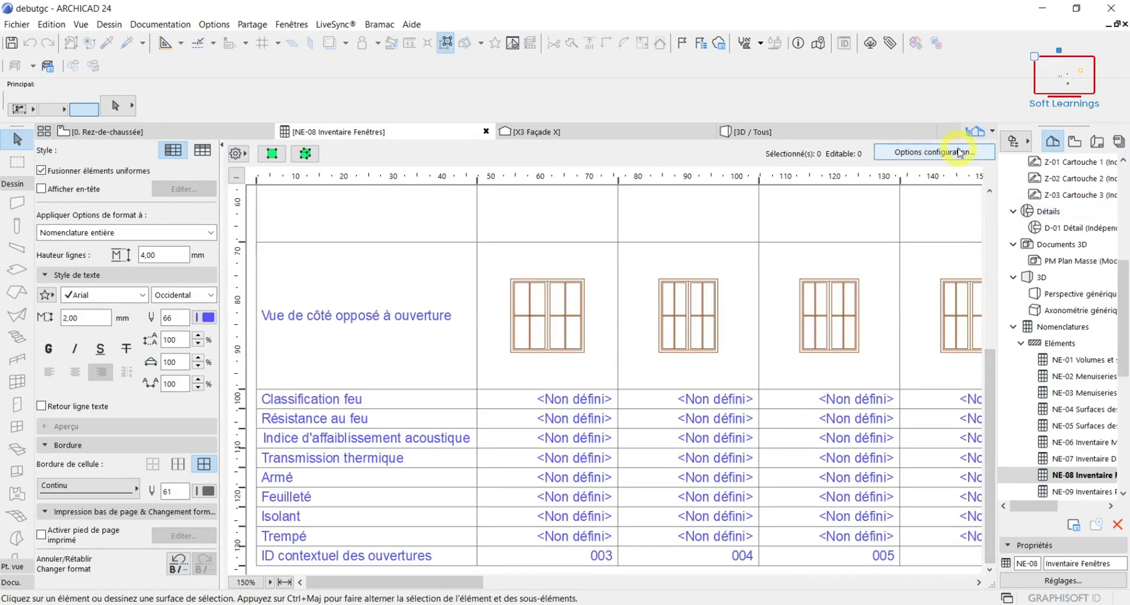
# Open the window schedule's configuration options and remove the Lien et ID d'élément field
pyautogui.click(960, 153)
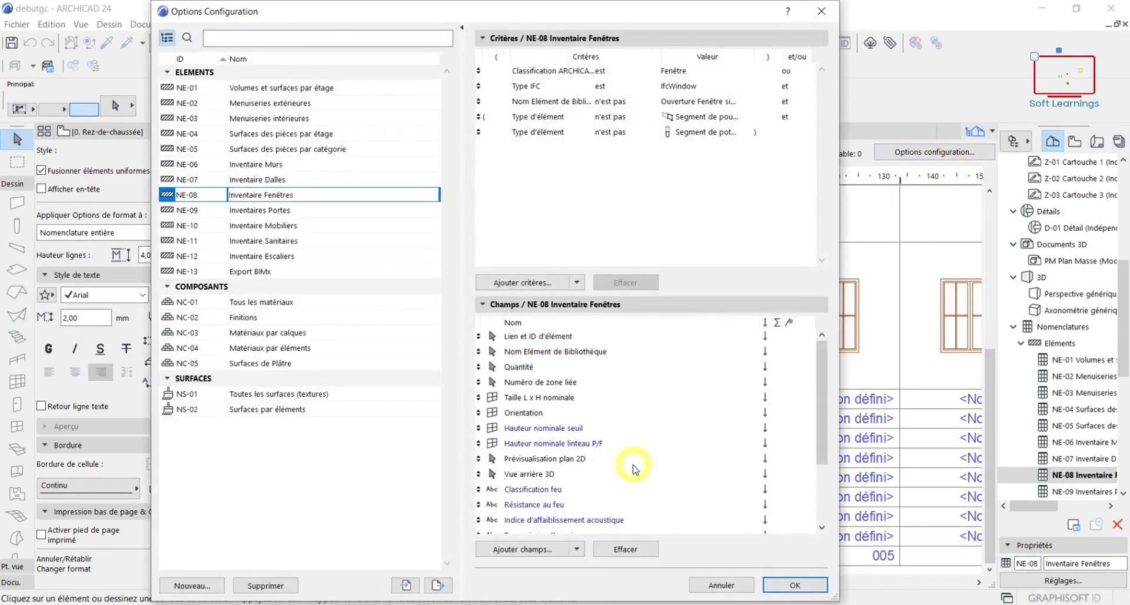
pyautogui.click(553, 336)
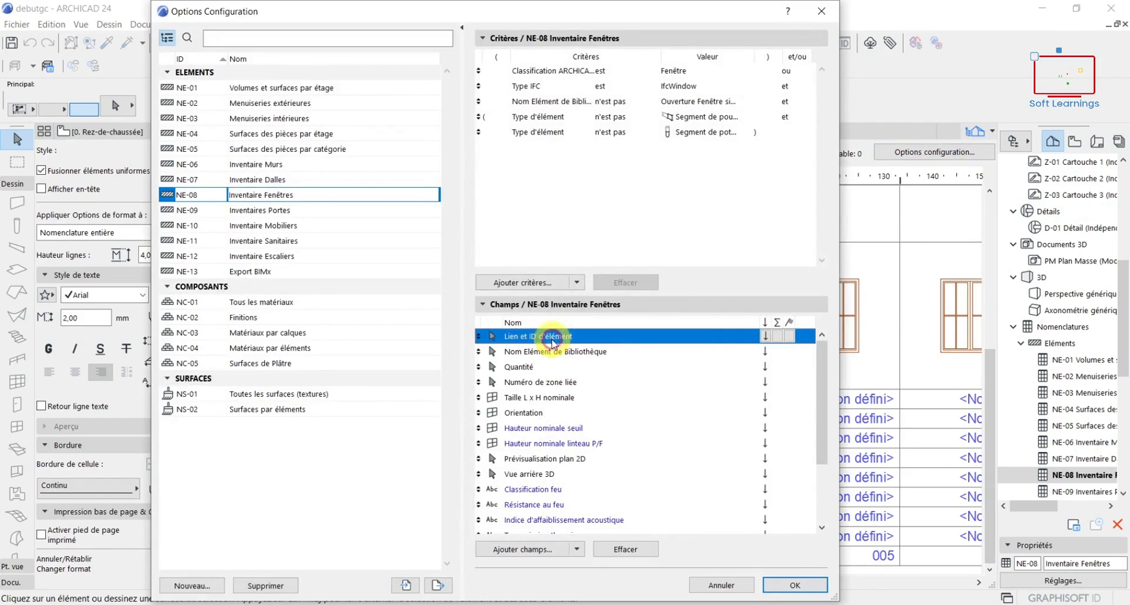
pyautogui.click(605, 549)
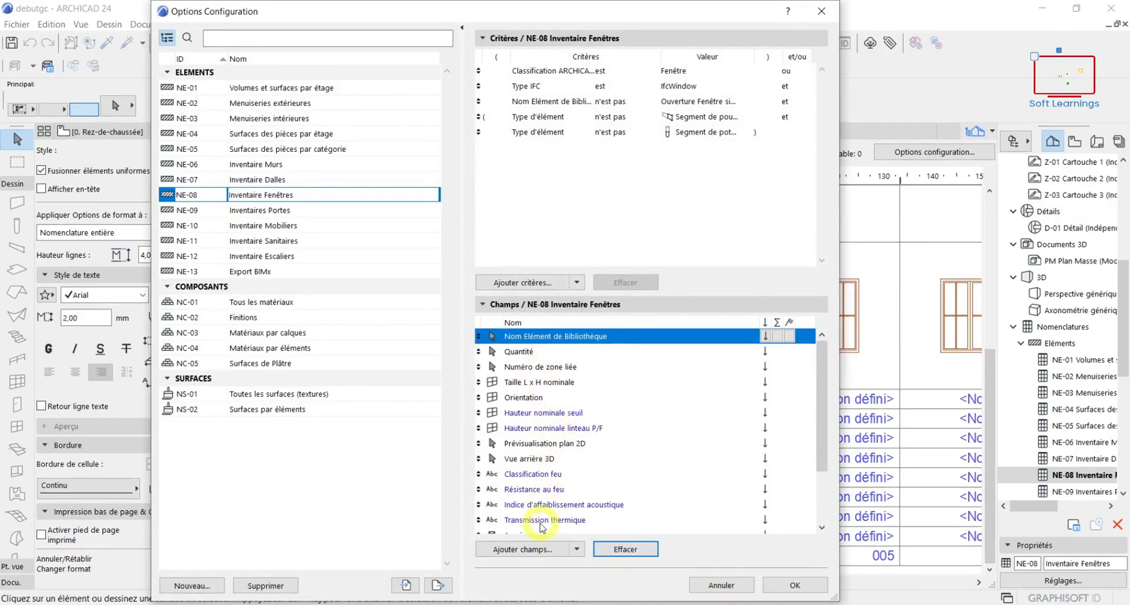
# Remove all fields below Vue arrière 3D from the window schedule, from ID contextuel des ouvertures up to Classification feu
pyautogui.scroll(-2, 524, 500)
pyautogui.click(533, 518)
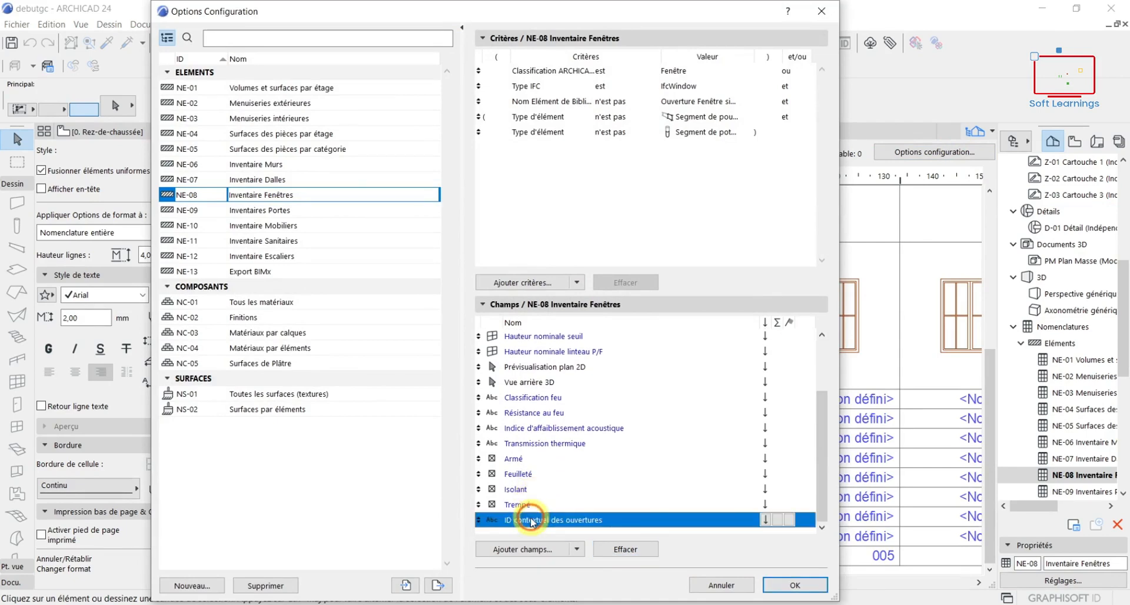
pyautogui.click(632, 551)
pyautogui.click(634, 550)
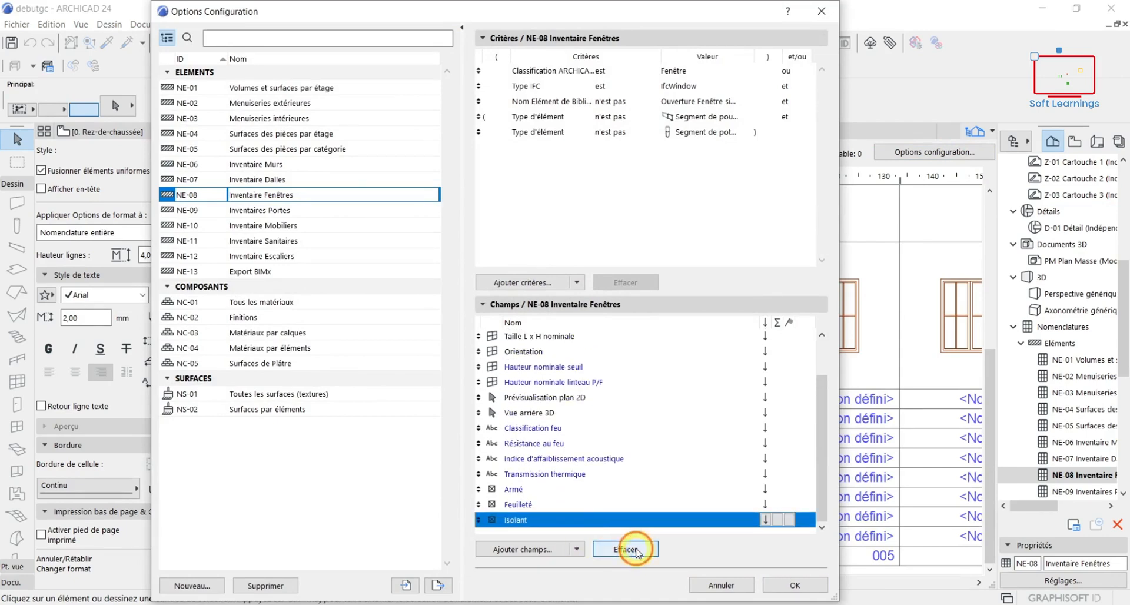
pyautogui.click(635, 550)
pyautogui.click(635, 550)
pyautogui.click(635, 550)
pyautogui.click(634, 550)
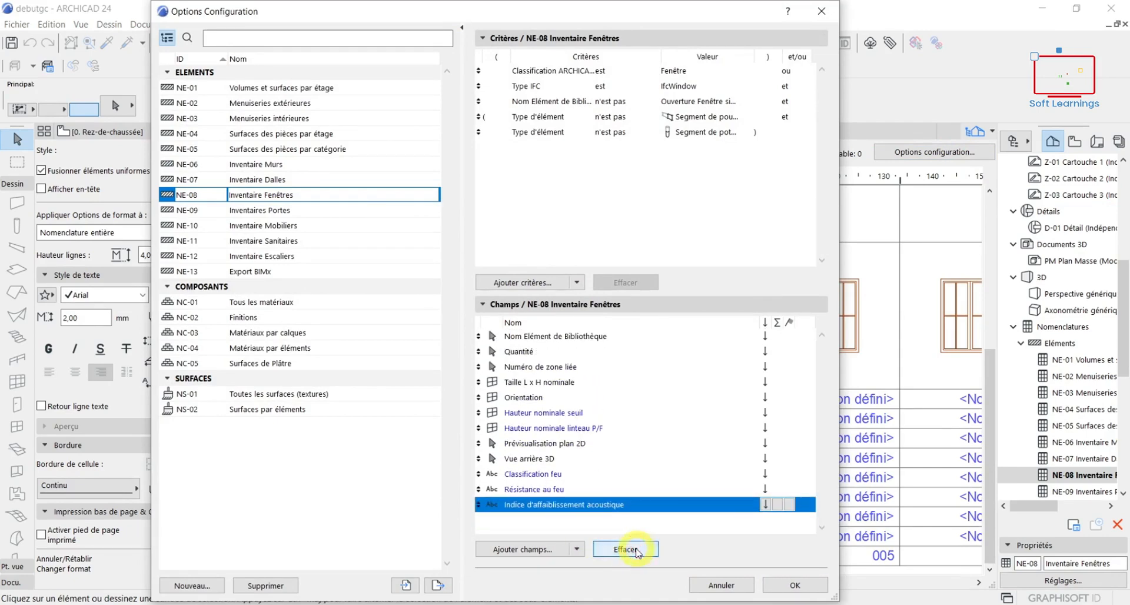
pyautogui.click(635, 550)
pyautogui.click(635, 551)
pyautogui.click(636, 551)
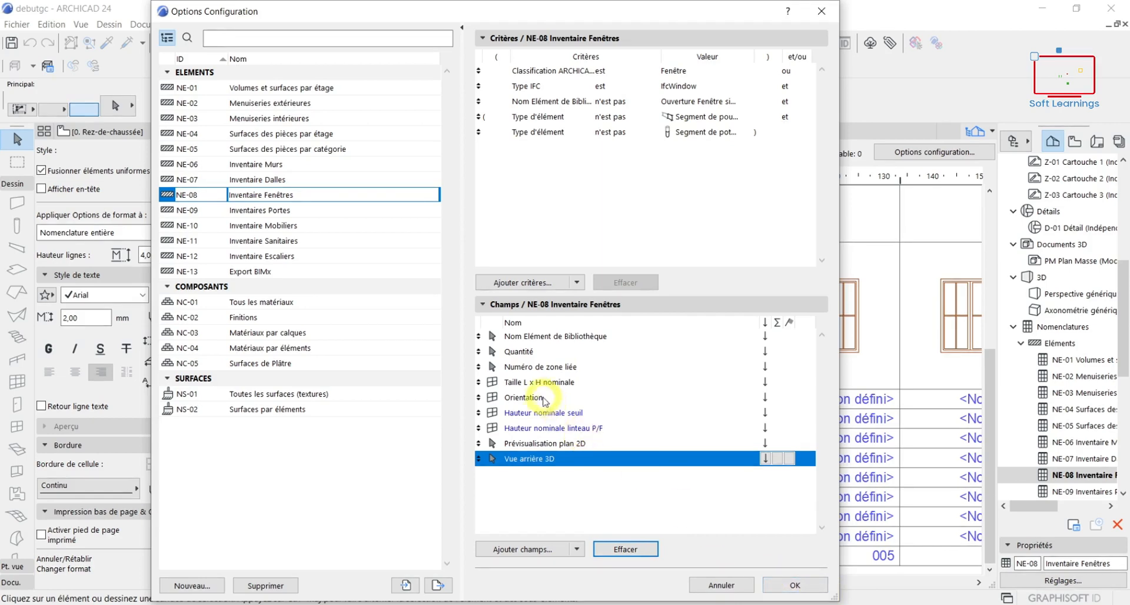
# Remove the Orientation field from the window schedule and apply the configuration
pyautogui.click(537, 396)
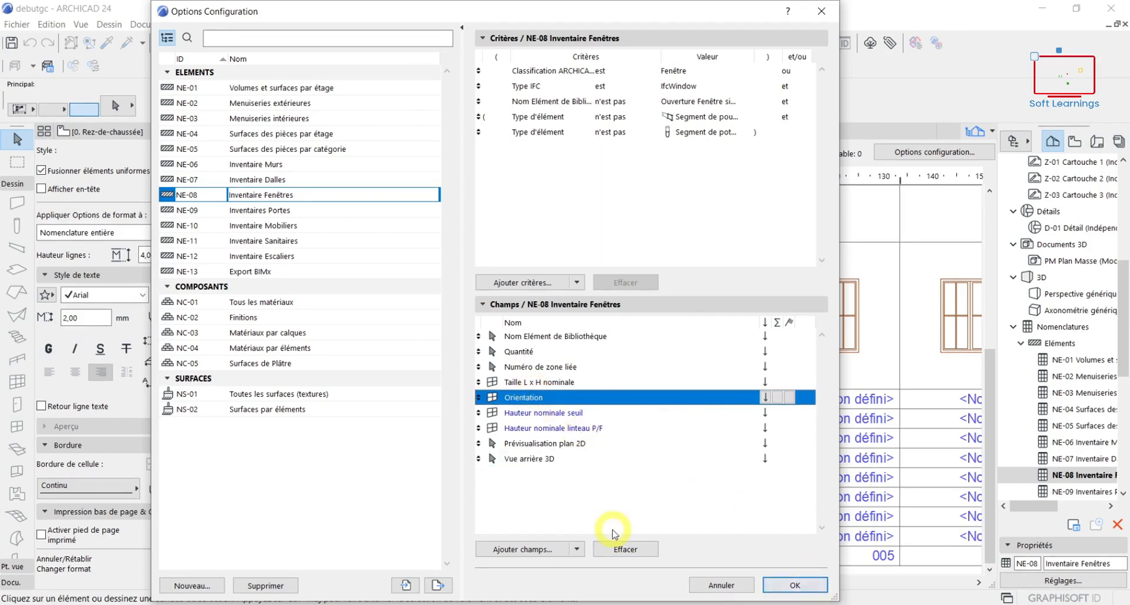
pyautogui.click(632, 552)
pyautogui.click(795, 586)
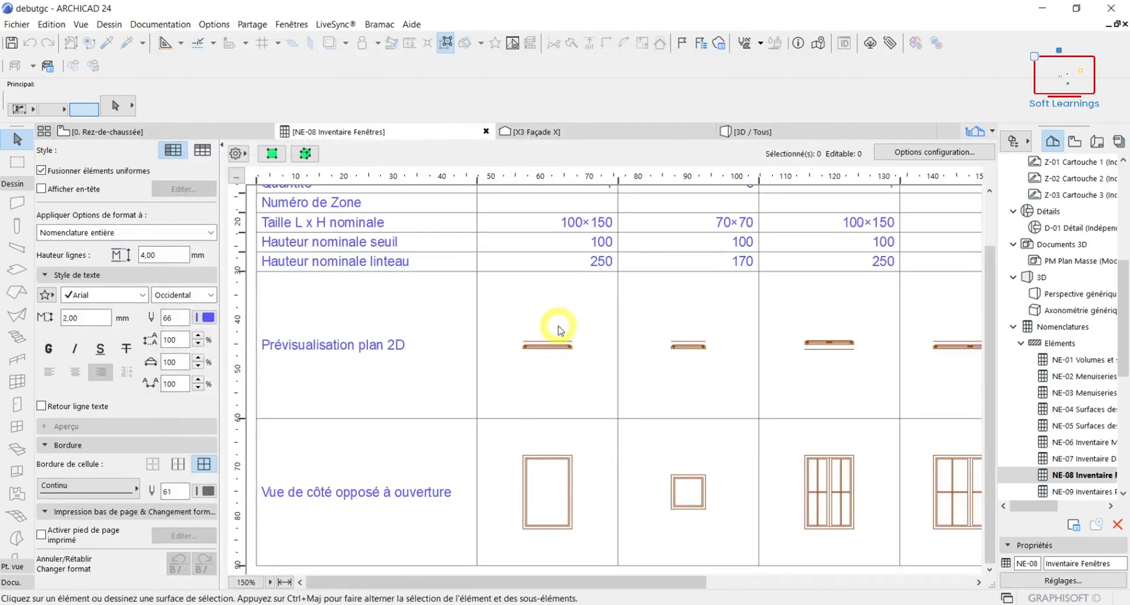
# Examine the simplified window schedule's names, quantities, sizes, sill and lintel heights, 2D previews and opposite-side views
pyautogui.scroll(2, 557, 328)
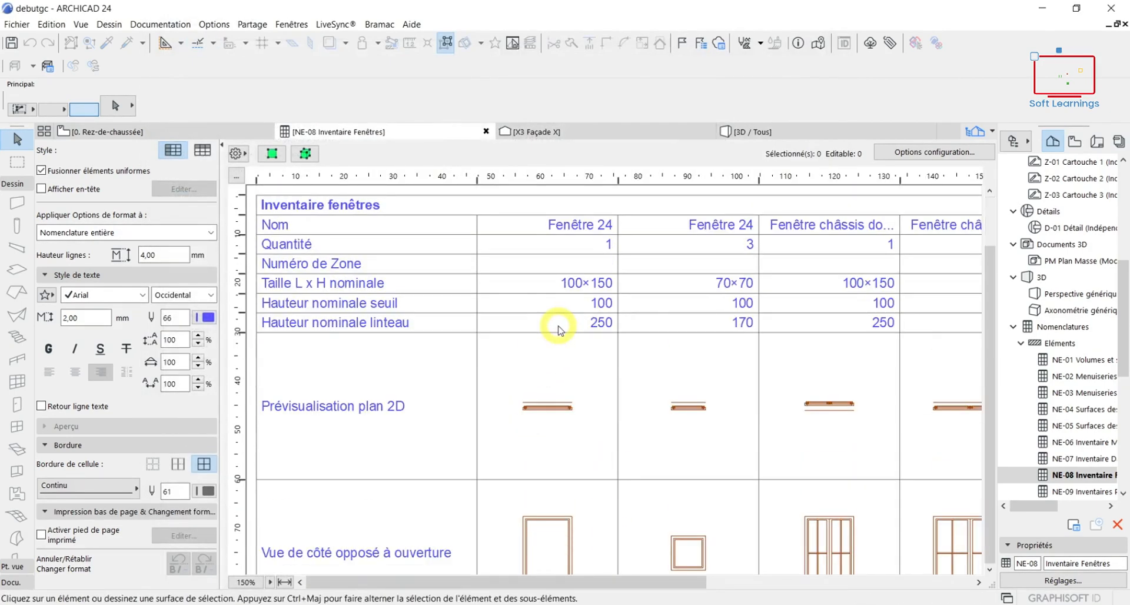
pyautogui.scroll(-2, 571, 353)
pyautogui.scroll(2, 582, 376)
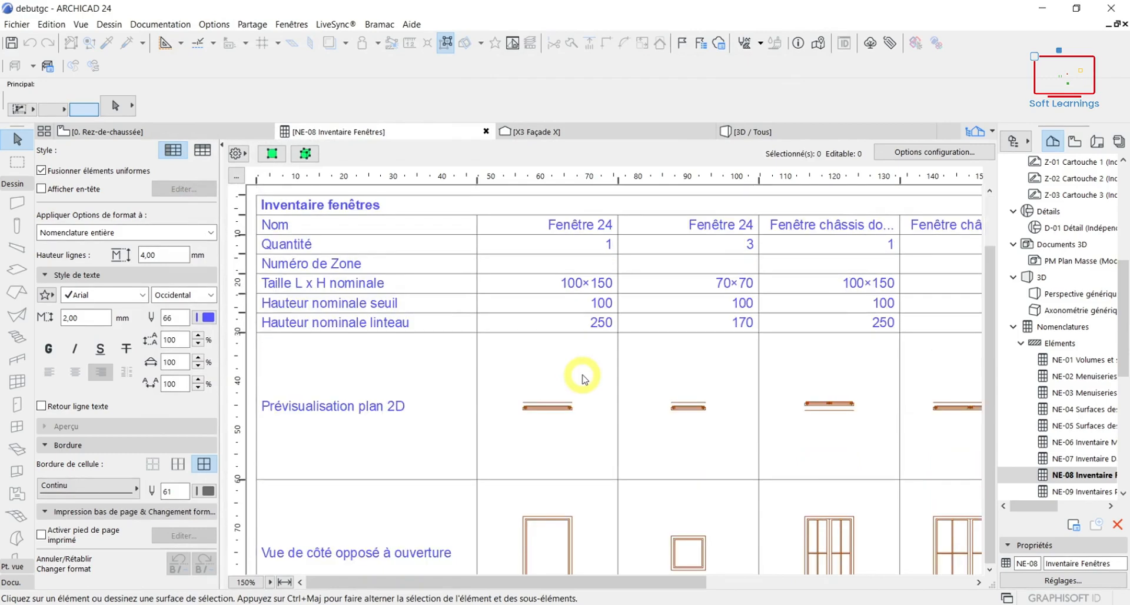
pyautogui.scroll(-2, 581, 377)
pyautogui.moveTo(574, 583); pyautogui.dragTo(321, 583)
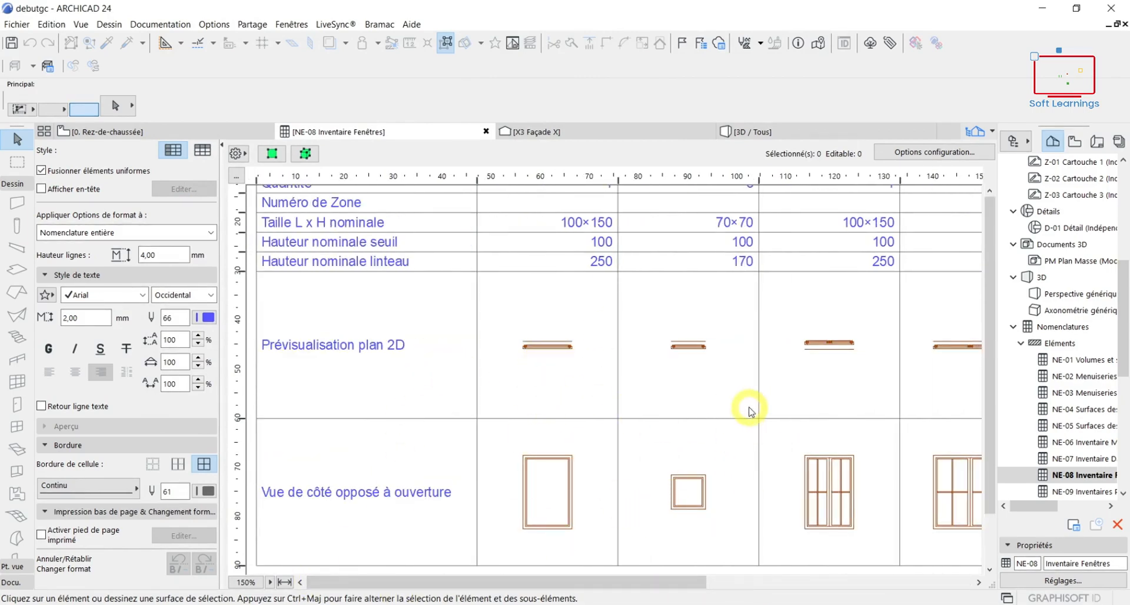
pyautogui.scroll(2, 759, 412)
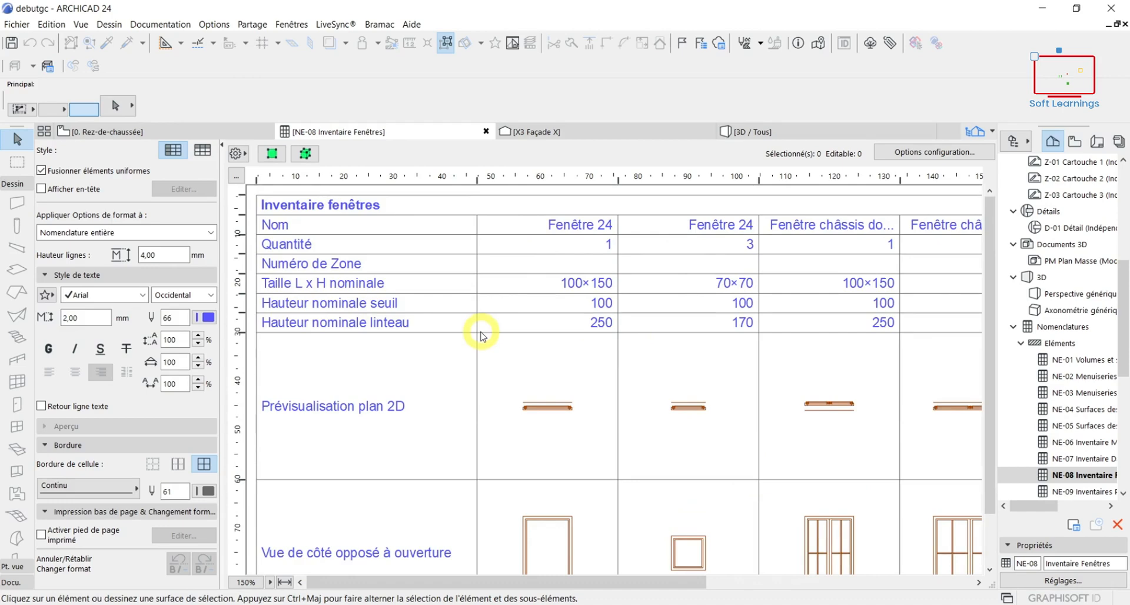
pyautogui.scroll(-2, 641, 424)
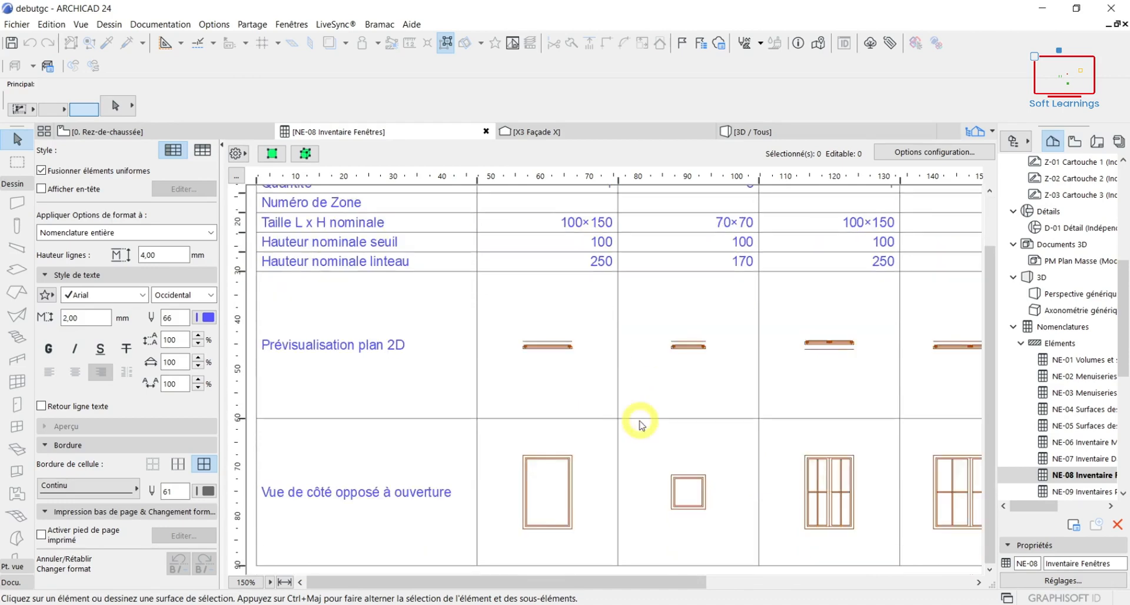
pyautogui.moveTo(572, 583); pyautogui.dragTo(344, 562)
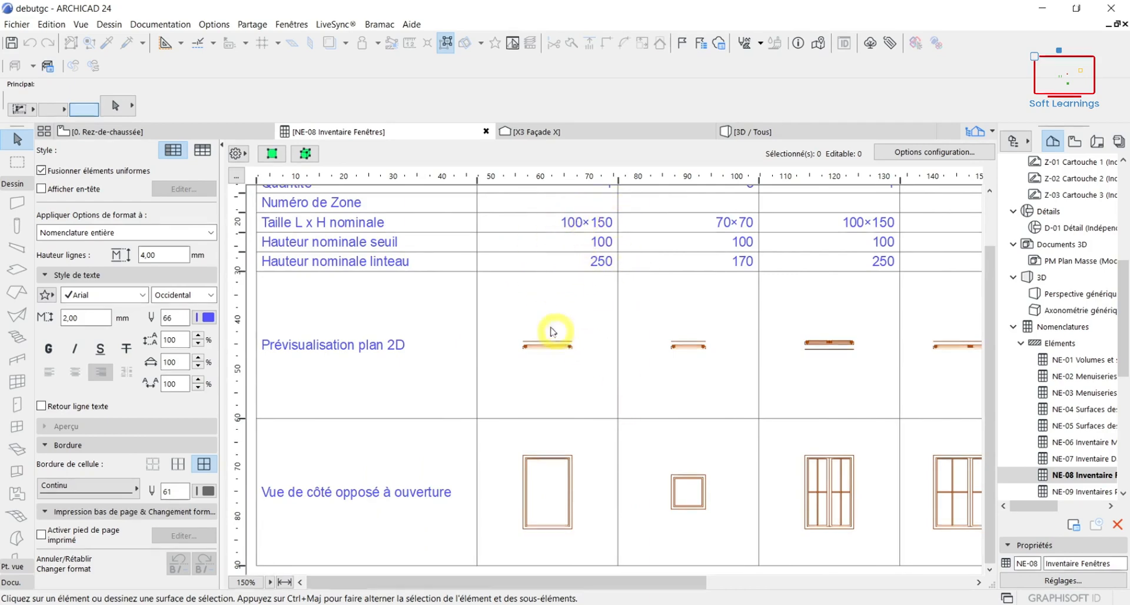
pyautogui.scroll(2, 455, 252)
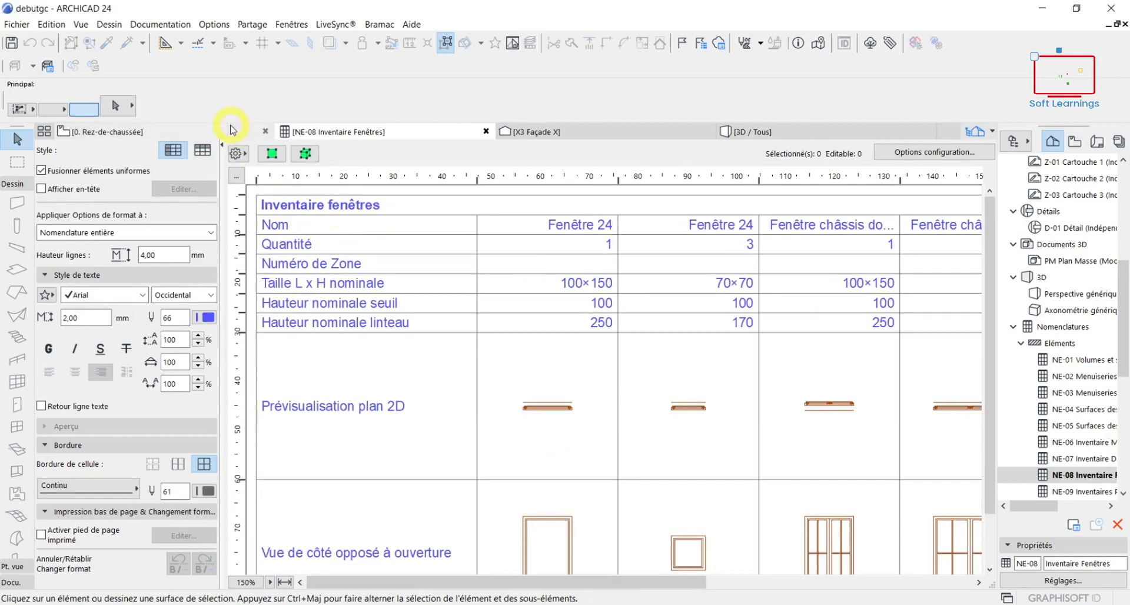
# Return to the Rez-de-chaussée plan and open the NE-12 Inventaire Escaliers schedule
pyautogui.click(229, 129)
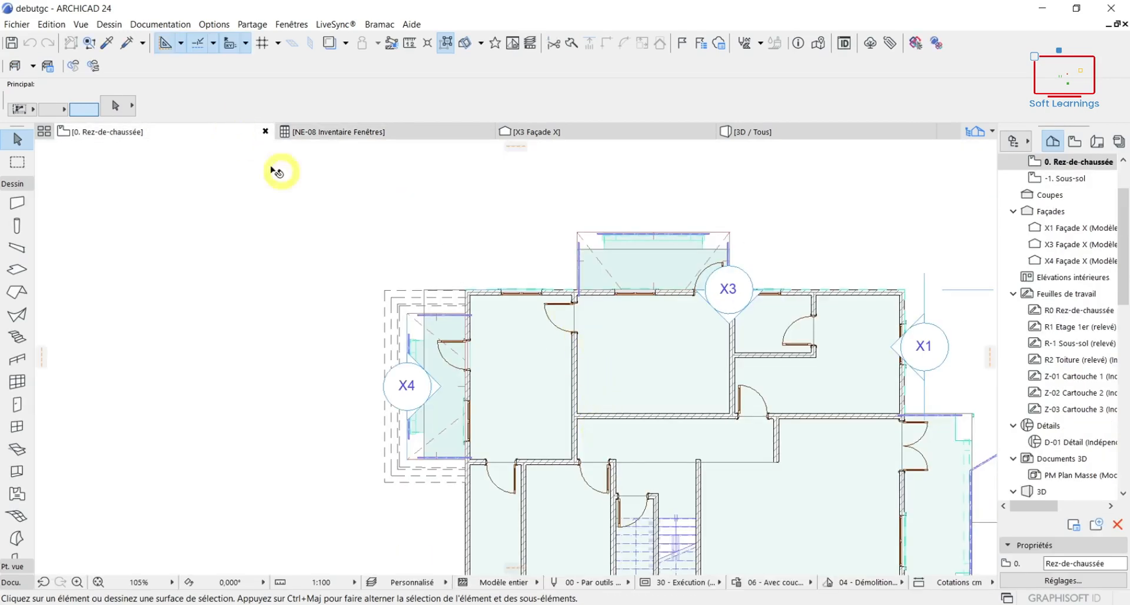
pyautogui.click(163, 24)
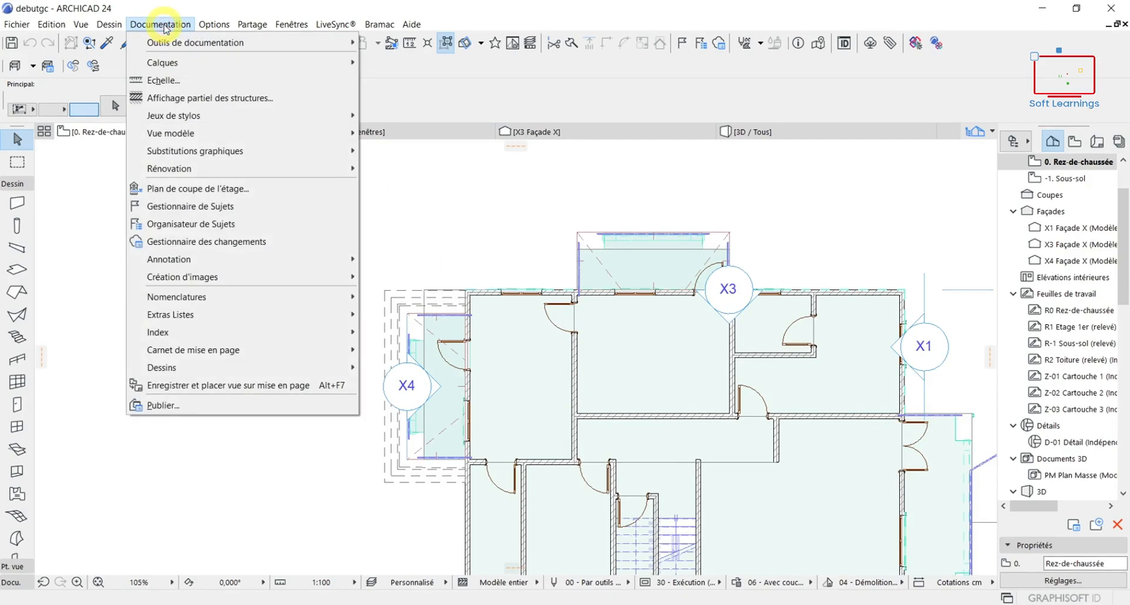
pyautogui.moveTo(258, 298)
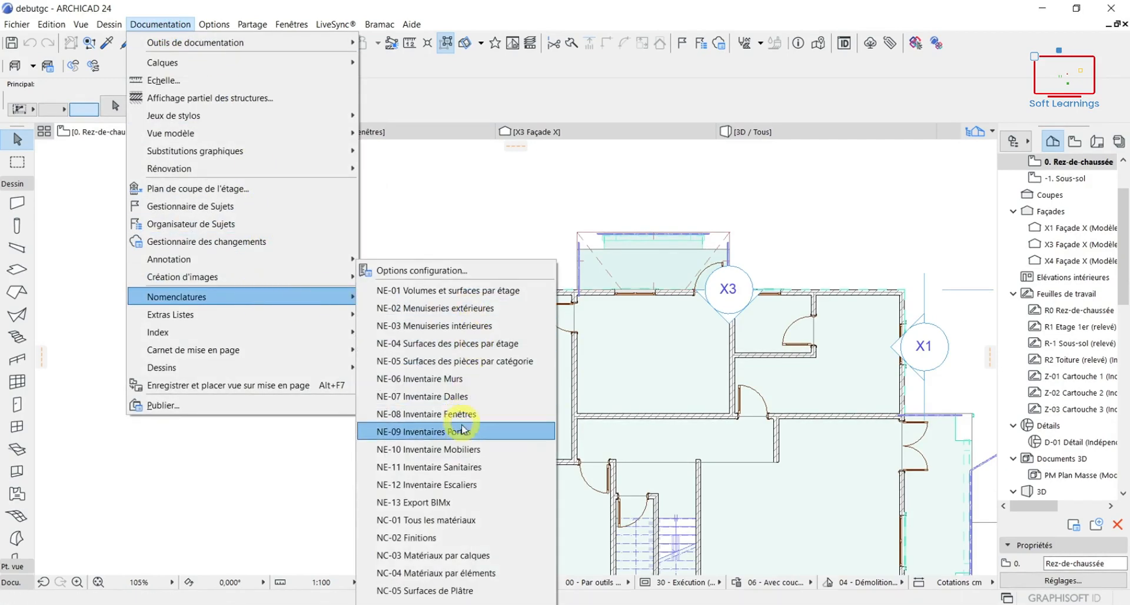
pyautogui.click(465, 486)
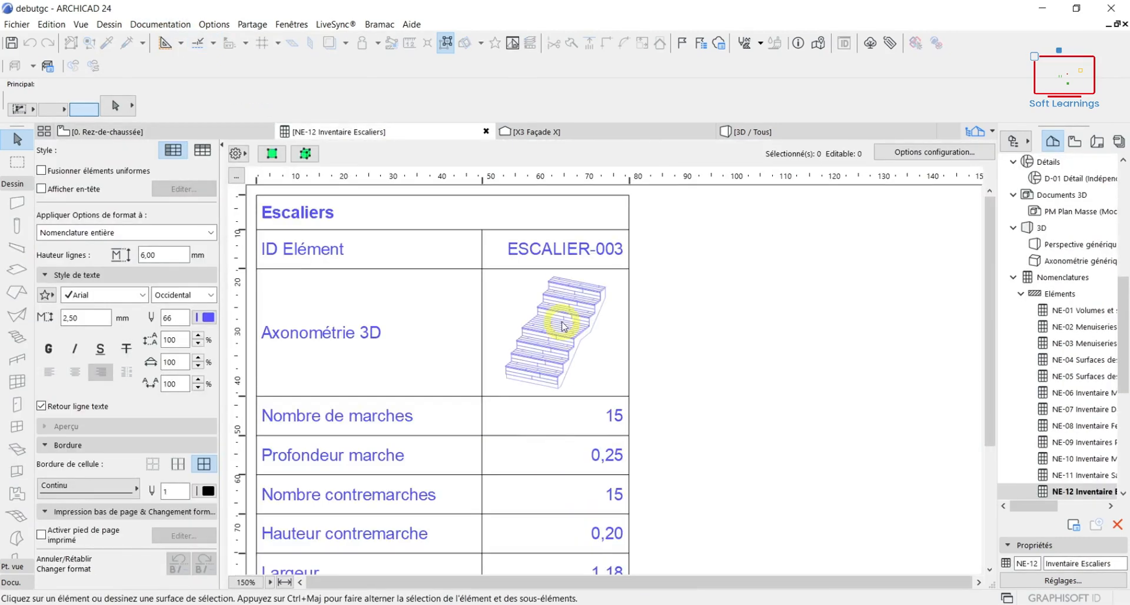
# Examine the stair schedule's 3D axonometry and its tread, riser, width, walking line, slope and ratio rows
pyautogui.scroll(-3, 563, 321)
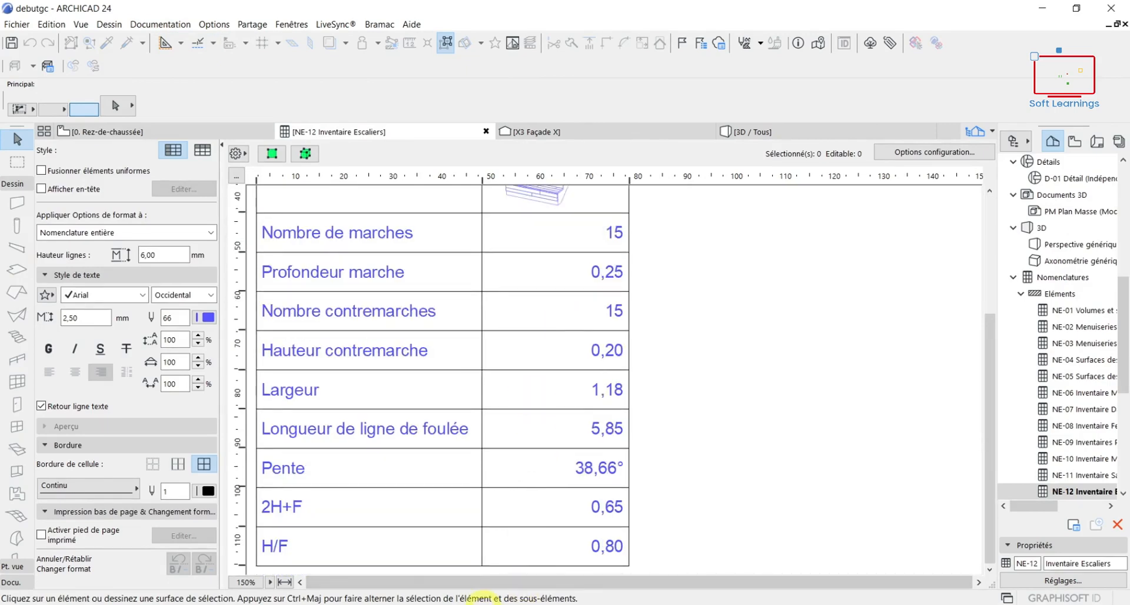
pyautogui.scroll(3, 536, 315)
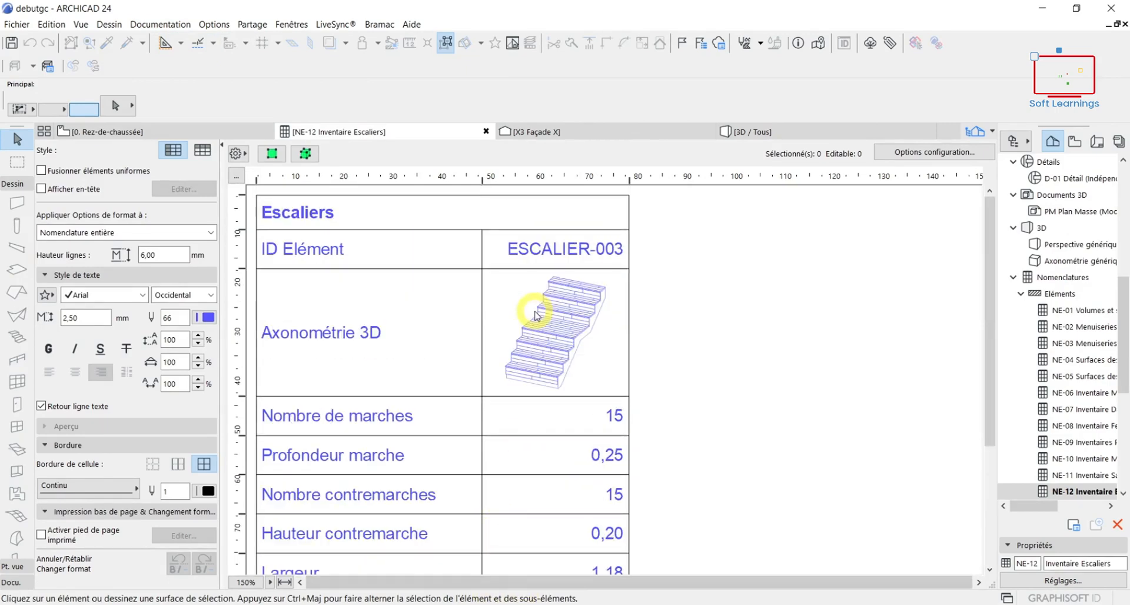
pyautogui.scroll(-3, 533, 318)
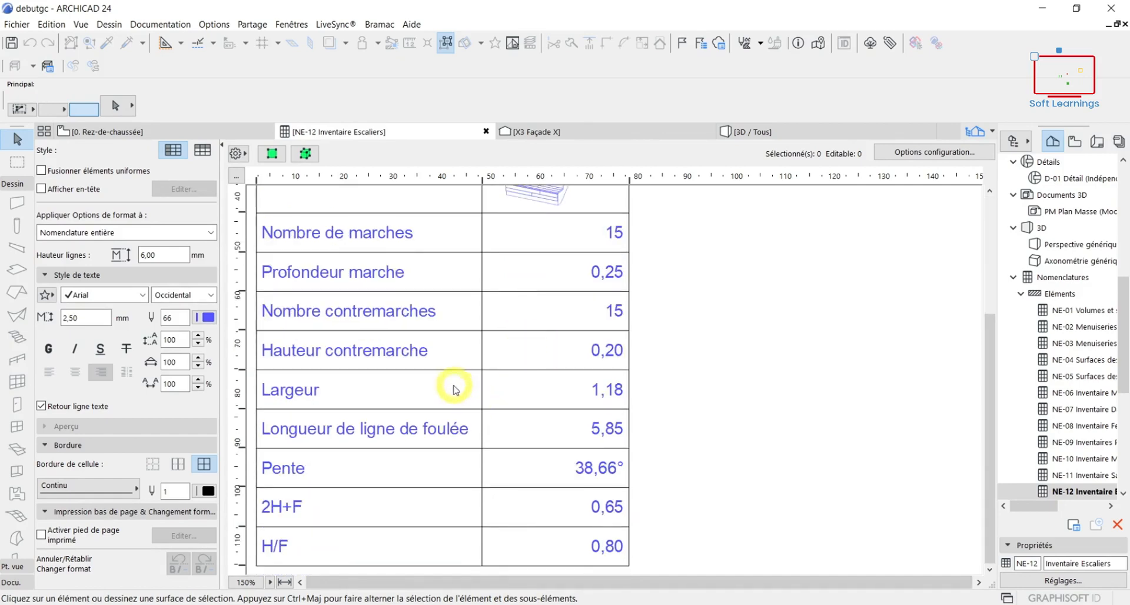
pyautogui.scroll(3, 563, 320)
pyautogui.click(563, 329)
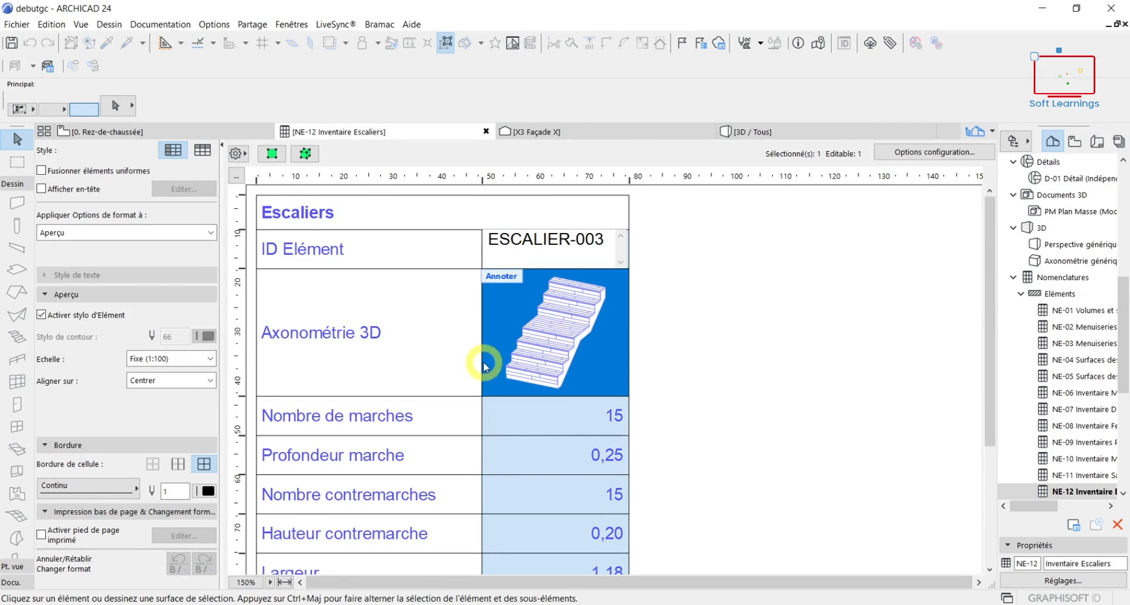
pyautogui.scroll(-3, 485, 362)
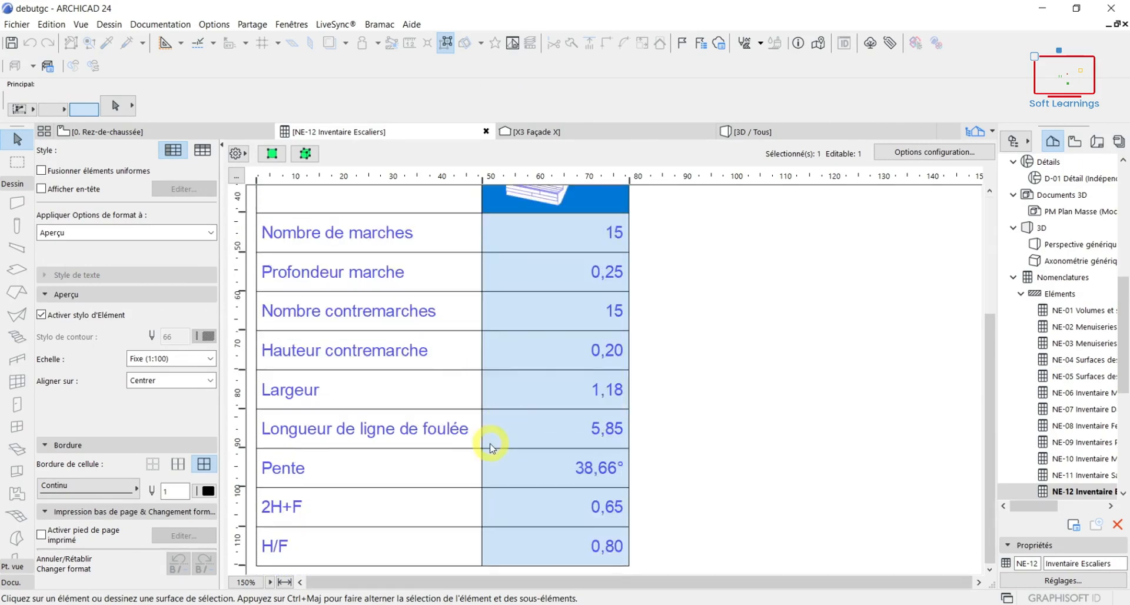
pyautogui.click(496, 395)
pyautogui.click(759, 350)
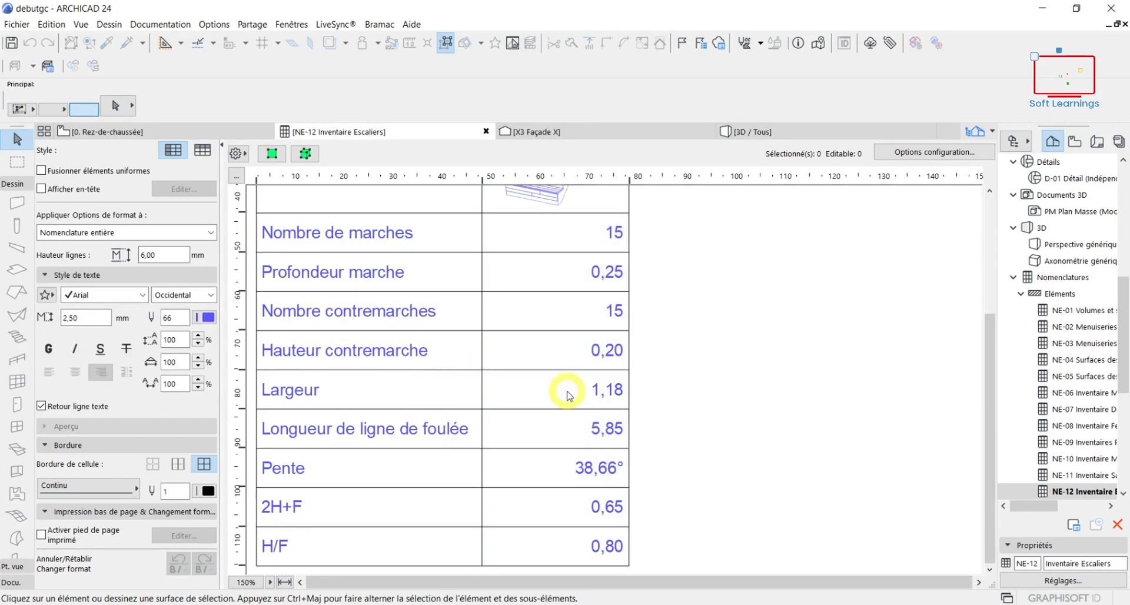
pyautogui.scroll(3, 568, 394)
pyautogui.scroll(-3, 568, 394)
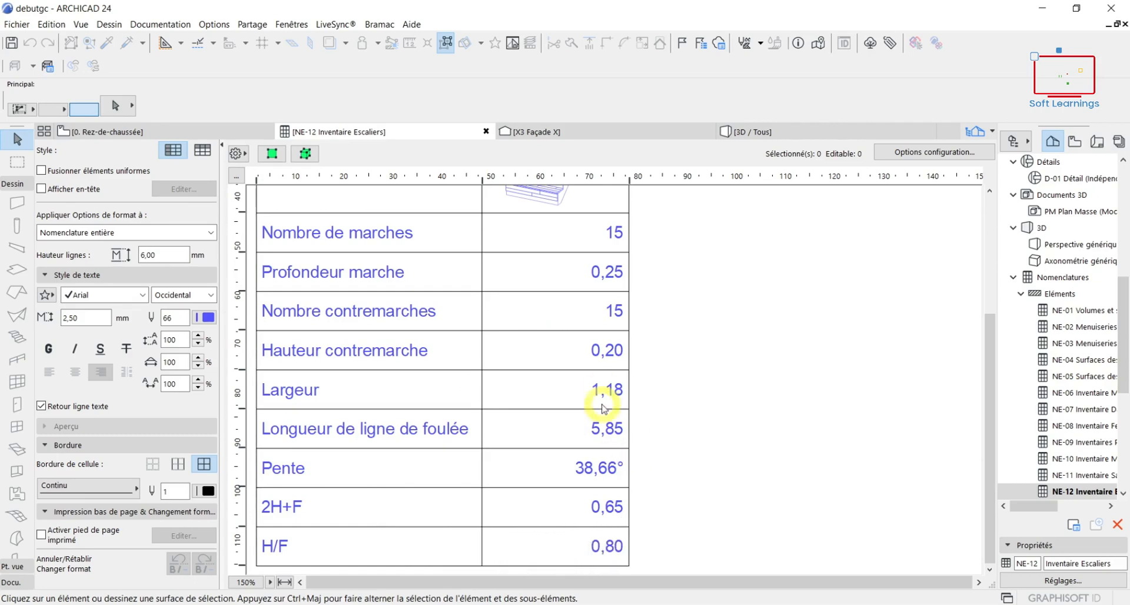
pyautogui.scroll(3, 552, 391)
pyautogui.scroll(-3, 552, 391)
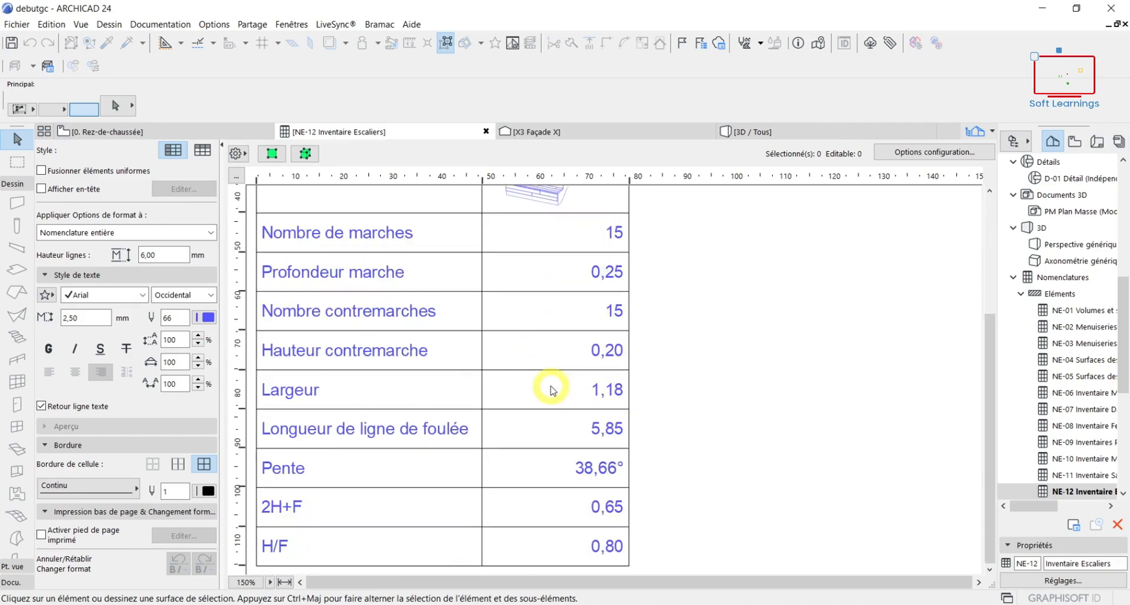